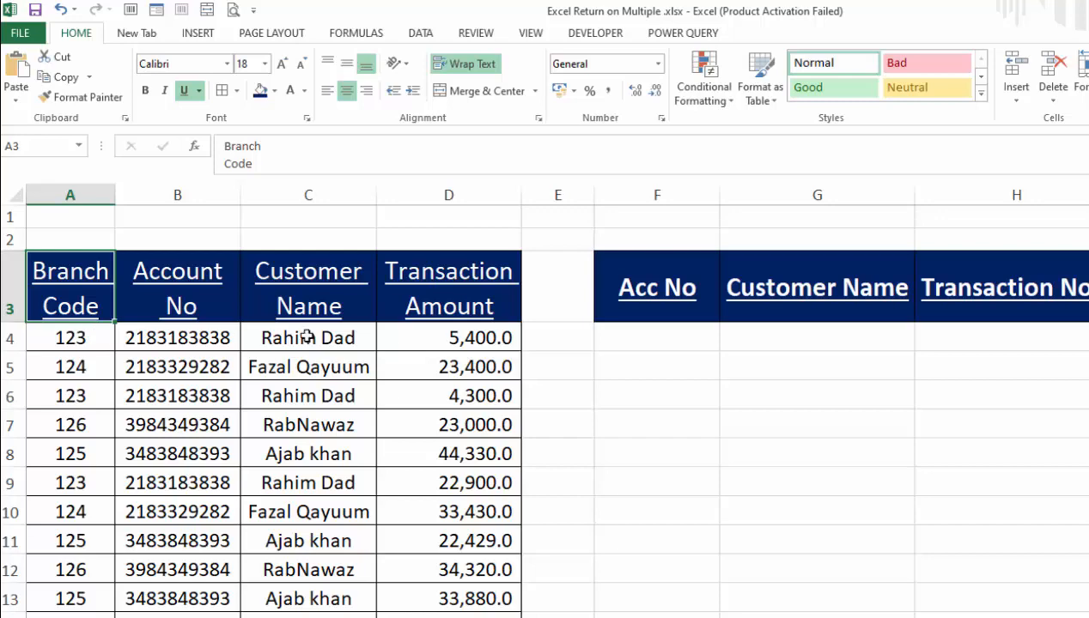
- Examine the Branch Code, Account No, Customer Name and Transaction Amount columns and the empty summary table headers
{"action": "left_click_drag", "start_coordinate": [89, 342], "coordinate": [94, 598]}
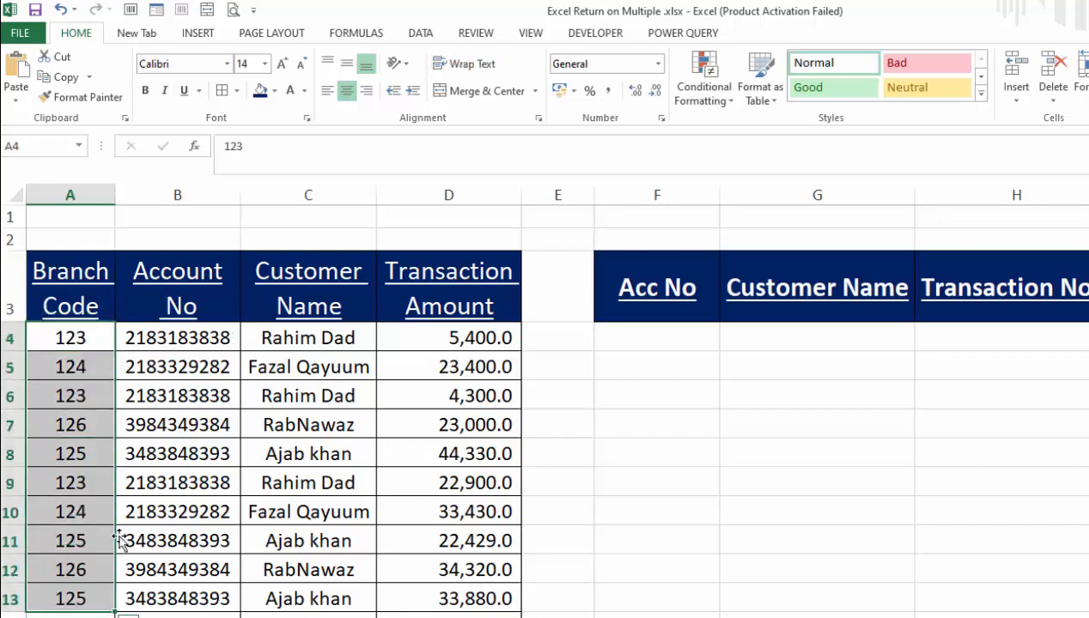
{"action": "left_click", "coordinate": [222, 337]}
{"action": "left_click_drag", "start_coordinate": [221, 337], "coordinate": [221, 570]}
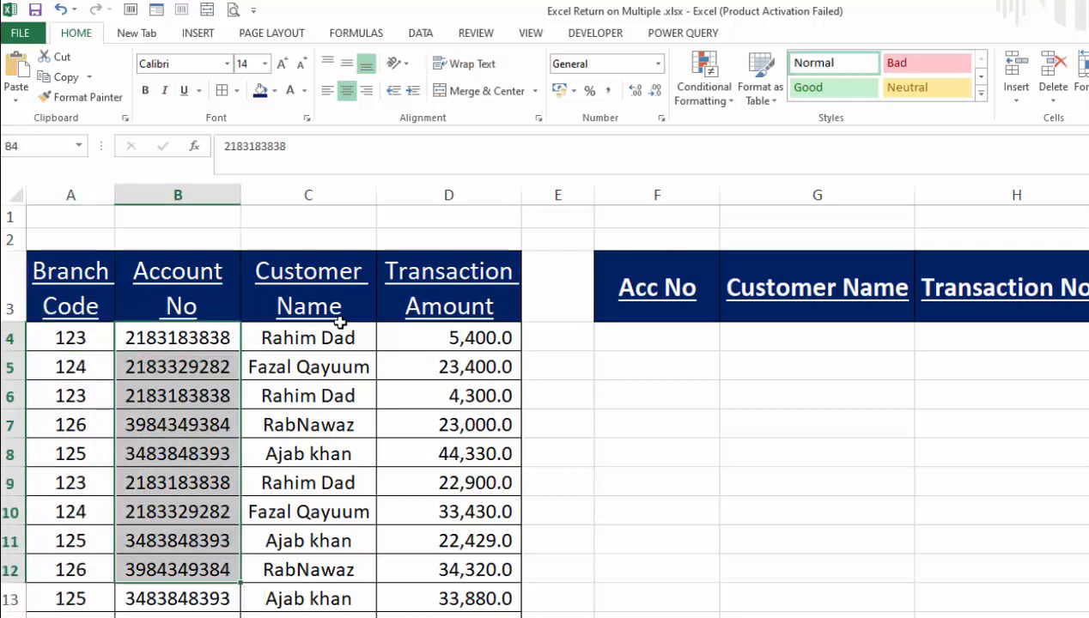
{"action": "left_click_drag", "start_coordinate": [330, 338], "coordinate": [341, 614]}
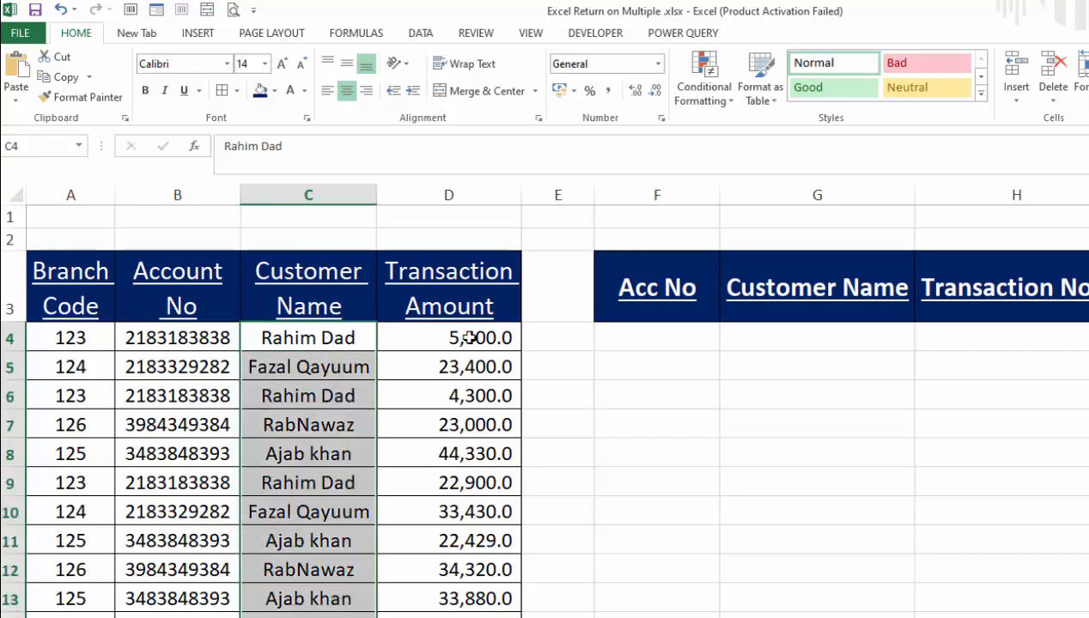
{"action": "left_click_drag", "start_coordinate": [470, 337], "coordinate": [470, 594]}
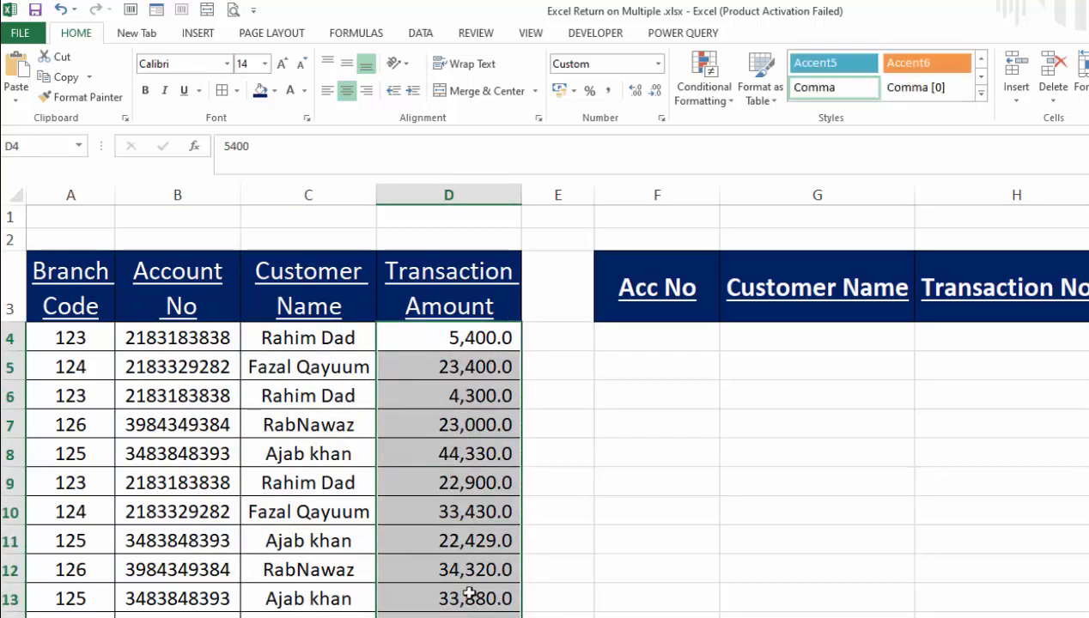
{"action": "left_click", "coordinate": [680, 334]}
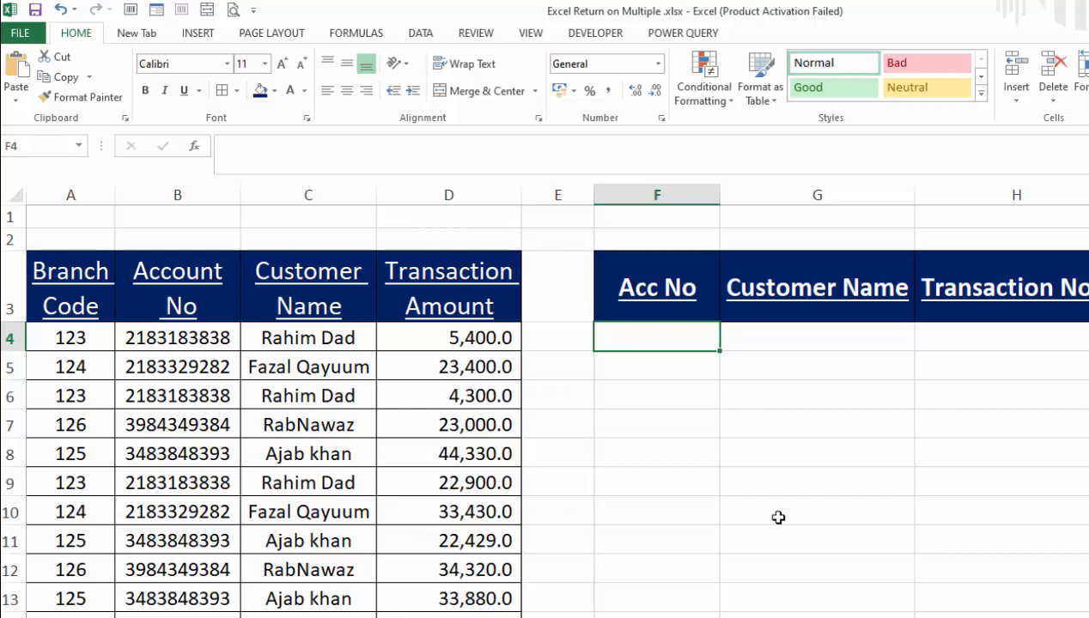
{"action": "scroll", "coordinate": [418, 323], "scroll_direction": "right", "scroll_amount": 2}
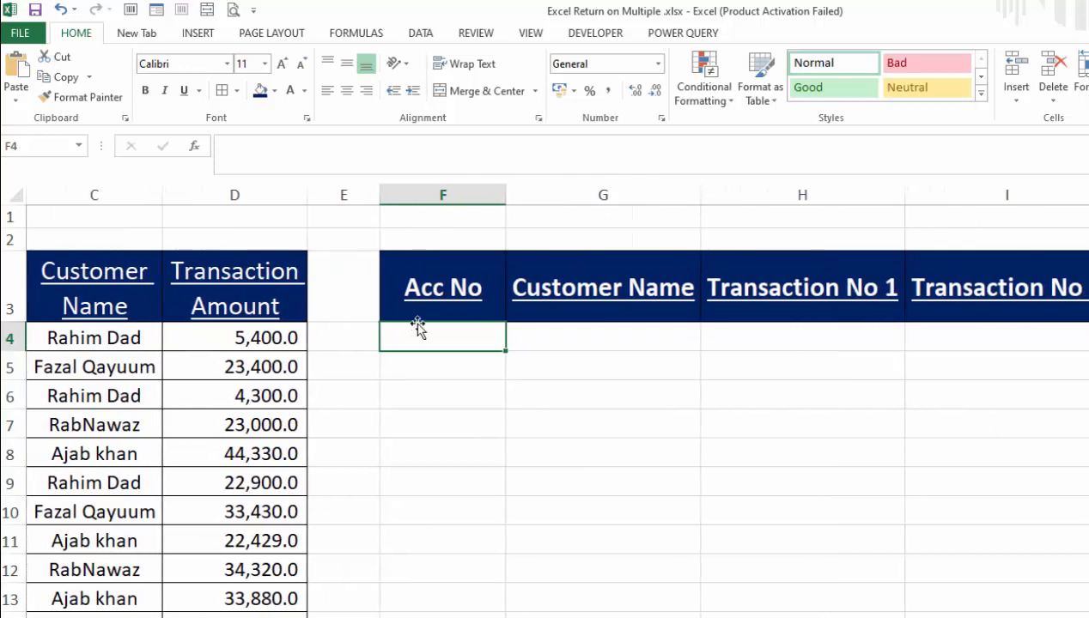
{"action": "scroll", "coordinate": [385, 325], "scroll_direction": "left", "scroll_amount": 2}
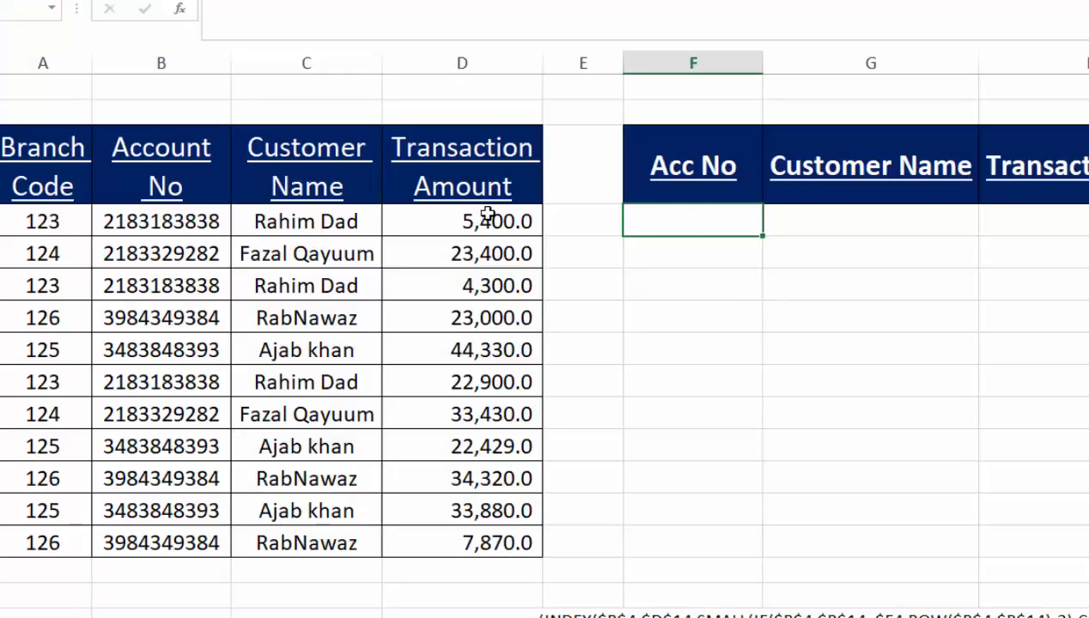
{"action": "left_click_drag", "start_coordinate": [205, 230], "coordinate": [204, 477]}
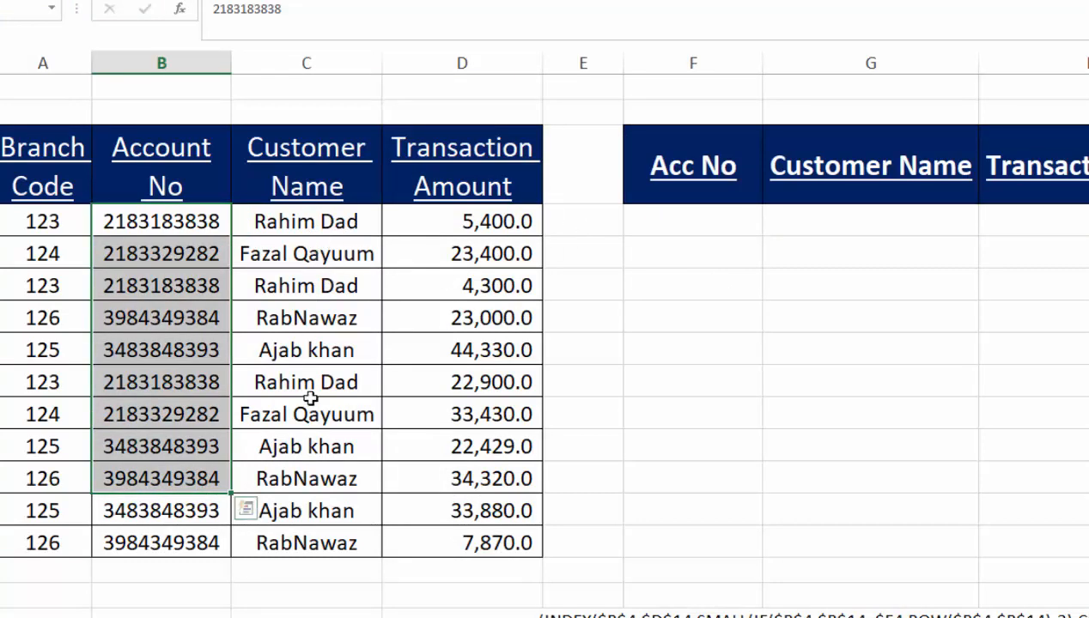
- Copy only the unique account numbers from B4:B18 to F4 using an Advanced Filter
{"action": "left_click", "coordinate": [720, 226]}
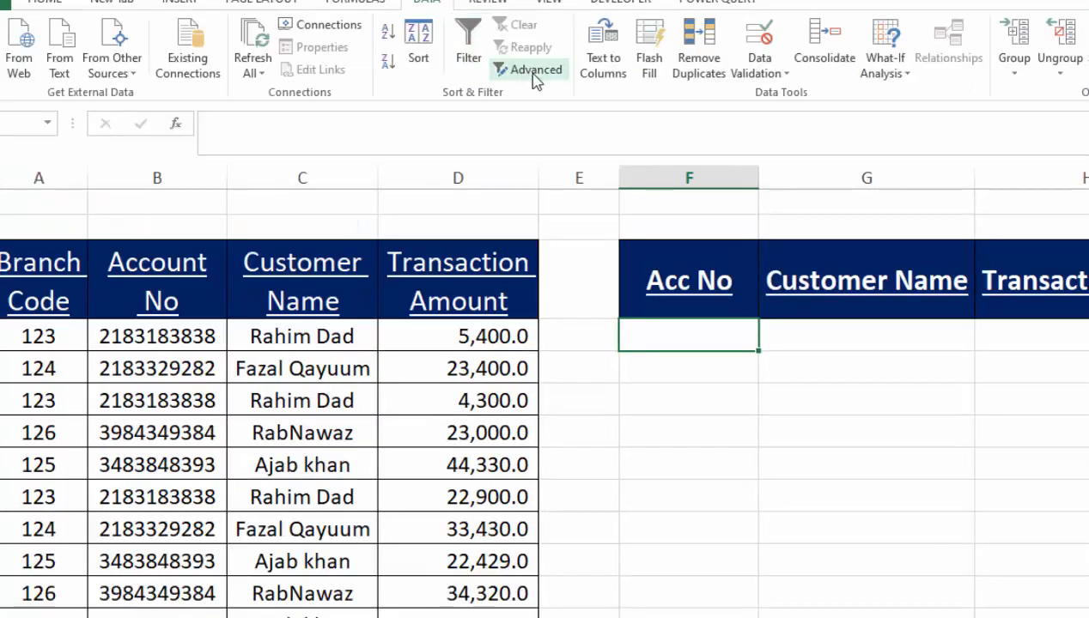
{"action": "left_click_drag", "start_coordinate": [208, 344], "coordinate": [215, 615]}
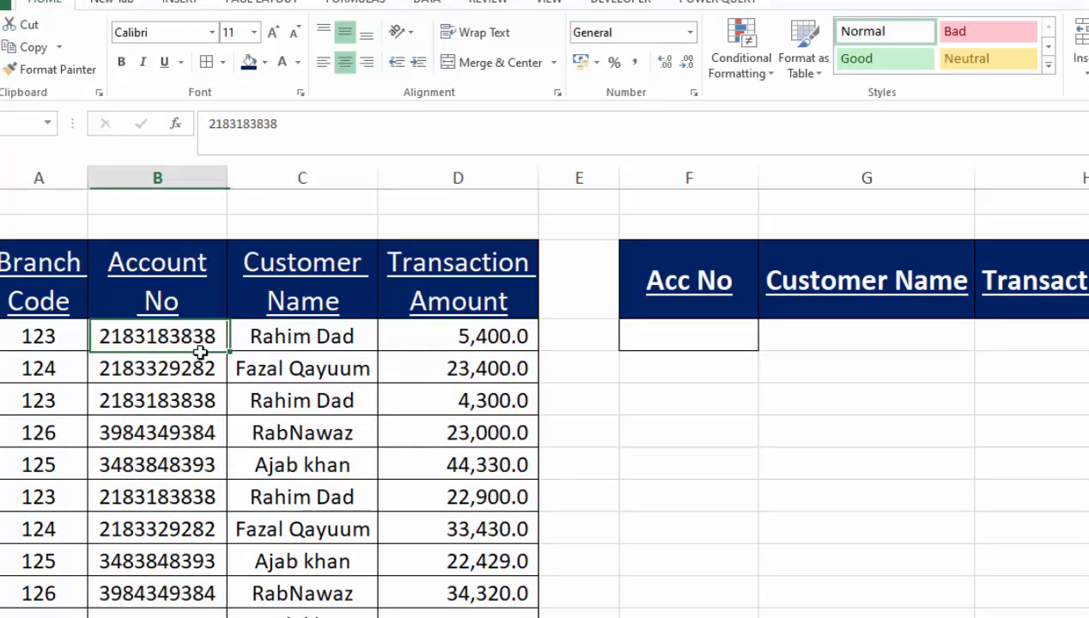
{"action": "left_click_drag", "start_coordinate": [200, 351], "coordinate": [200, 616]}
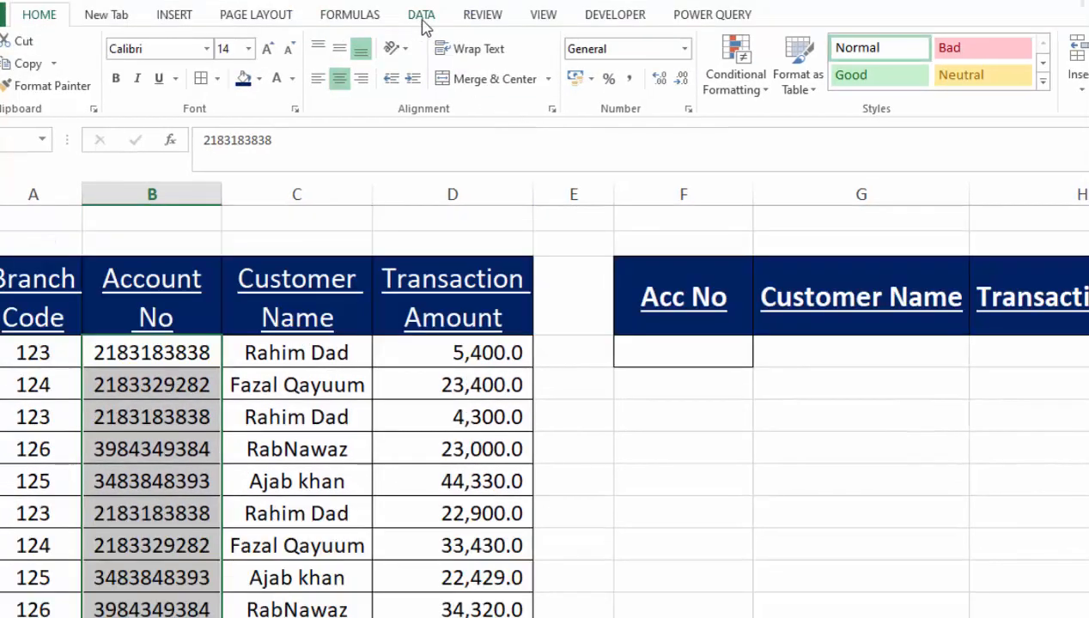
{"action": "left_click", "coordinate": [422, 26]}
{"action": "left_click", "coordinate": [544, 85]}
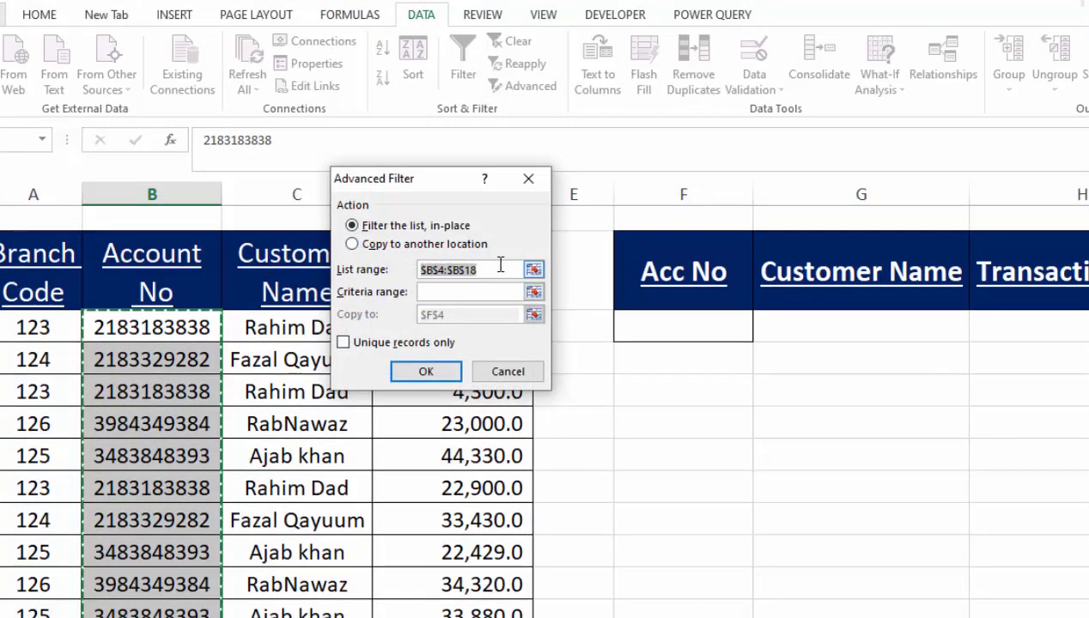
{"action": "left_click", "coordinate": [391, 245]}
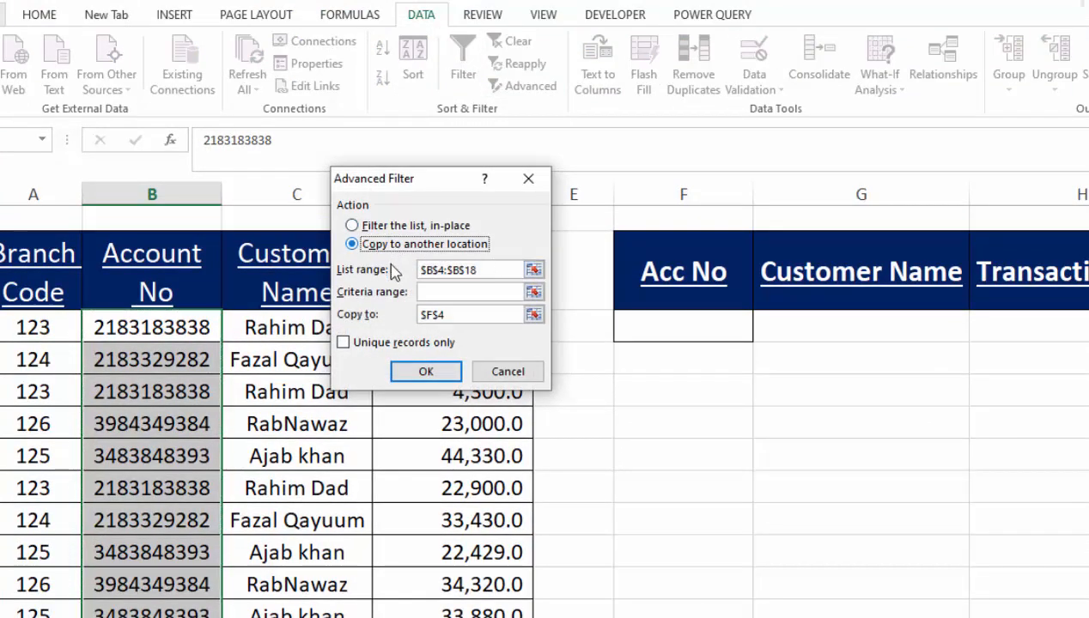
{"action": "left_click", "coordinate": [424, 315]}
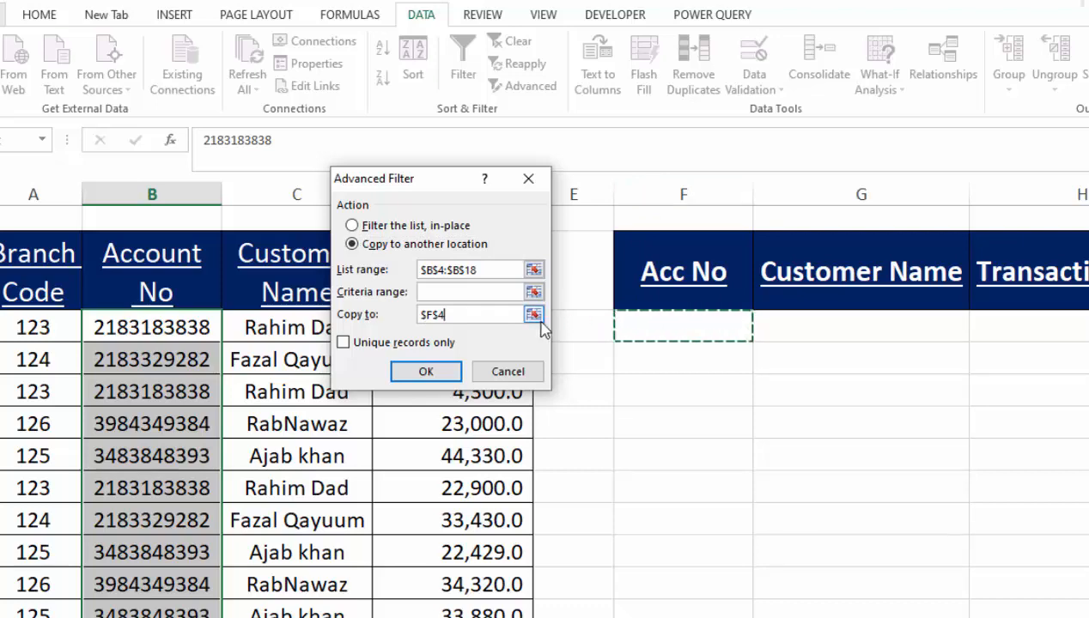
{"action": "left_click", "coordinate": [392, 343]}
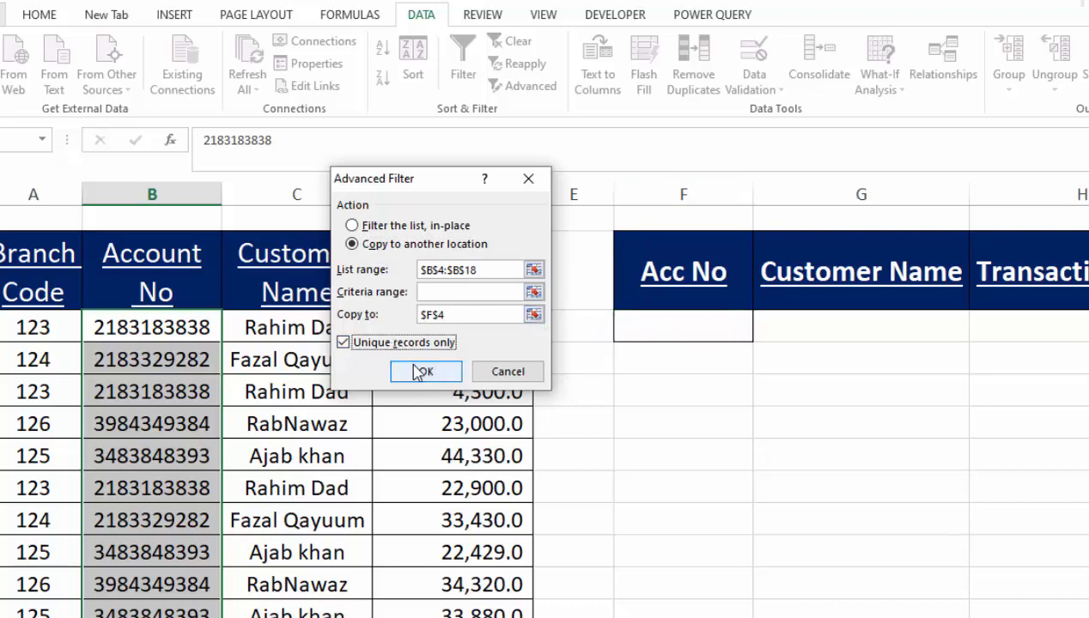
{"action": "left_click", "coordinate": [423, 371]}
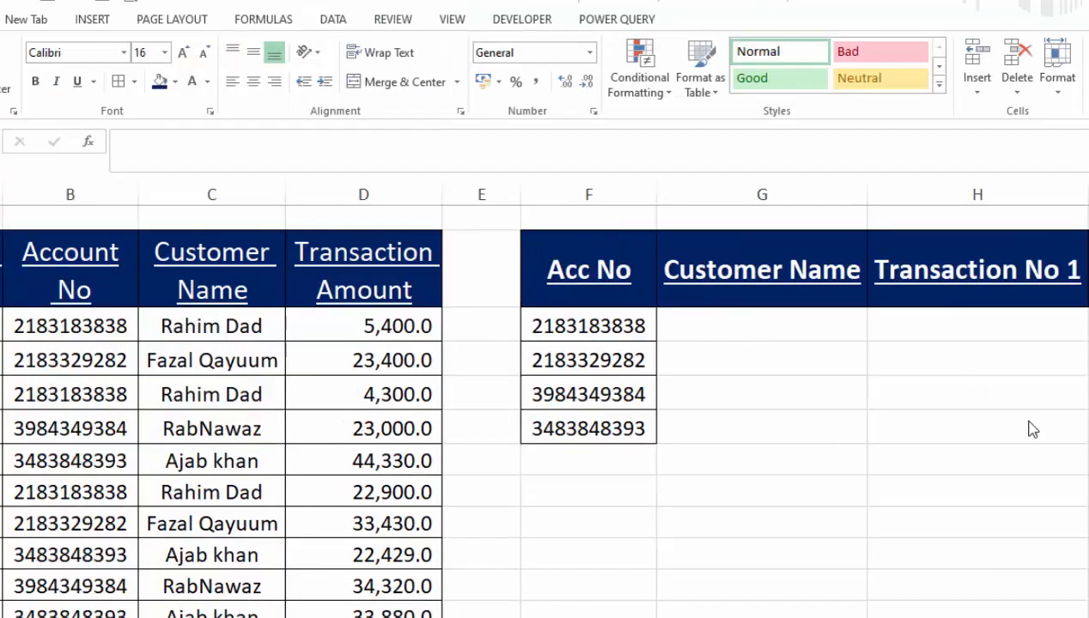
- Begin a VLOOKUP formula in G4 with the absolute range $F$4:$F$7 as the lookup value
{"action": "left_click", "coordinate": [783, 324]}
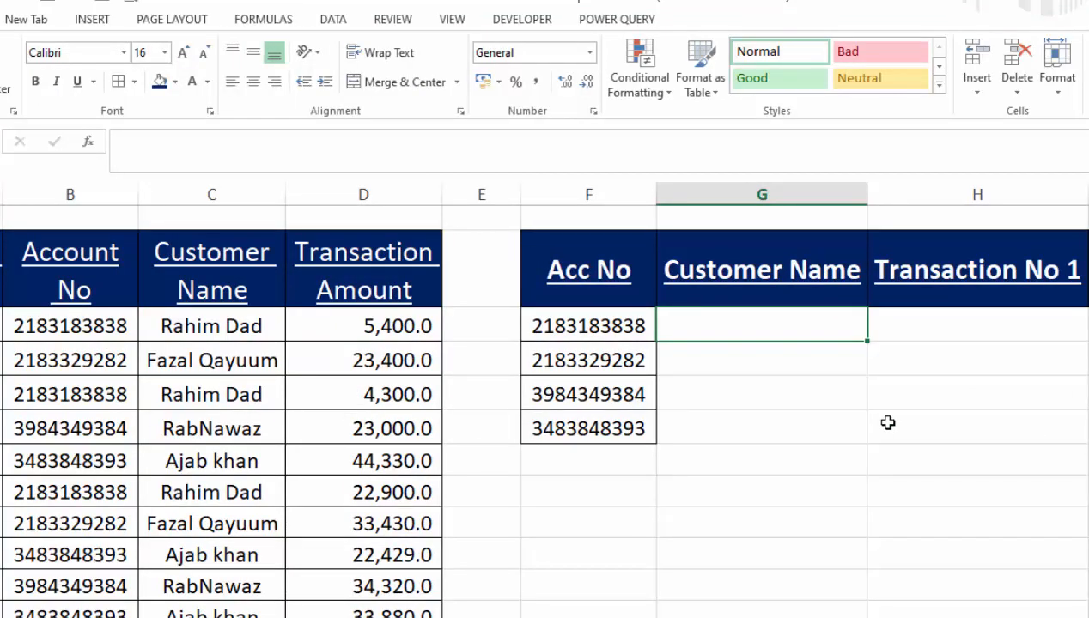
{"action": "type", "text": "="}
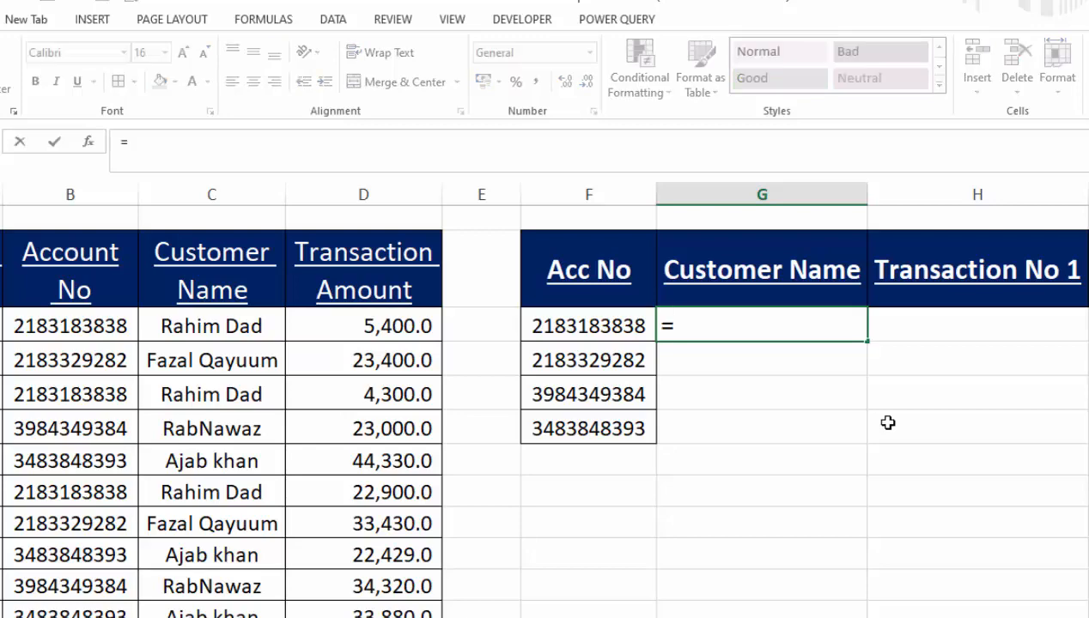
{"action": "type", "text": "VLOOK"}
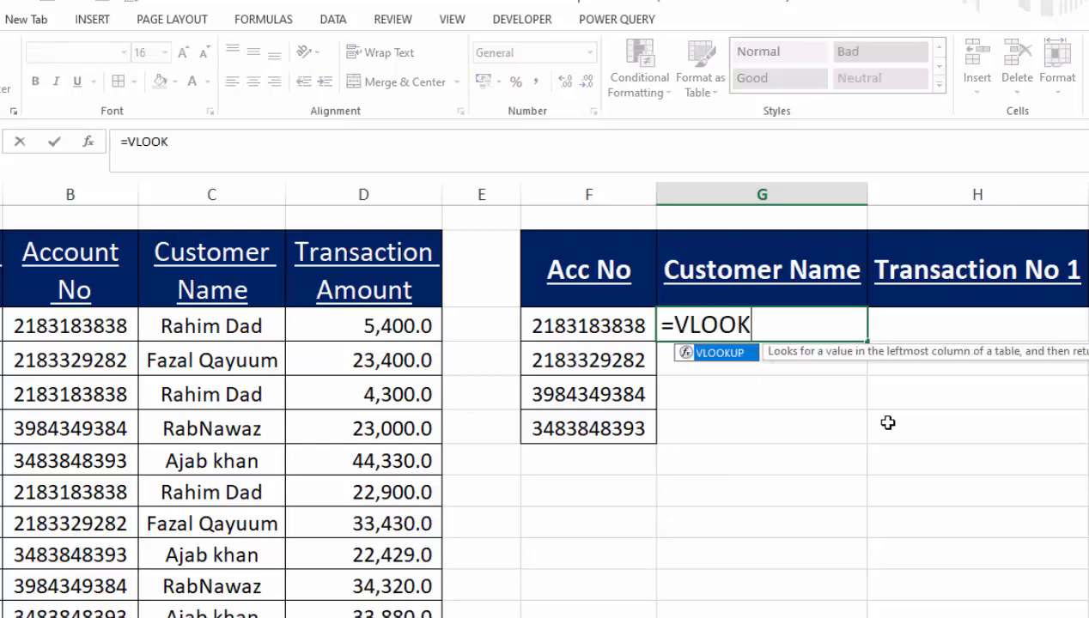
{"action": "double_click", "coordinate": [719, 354]}
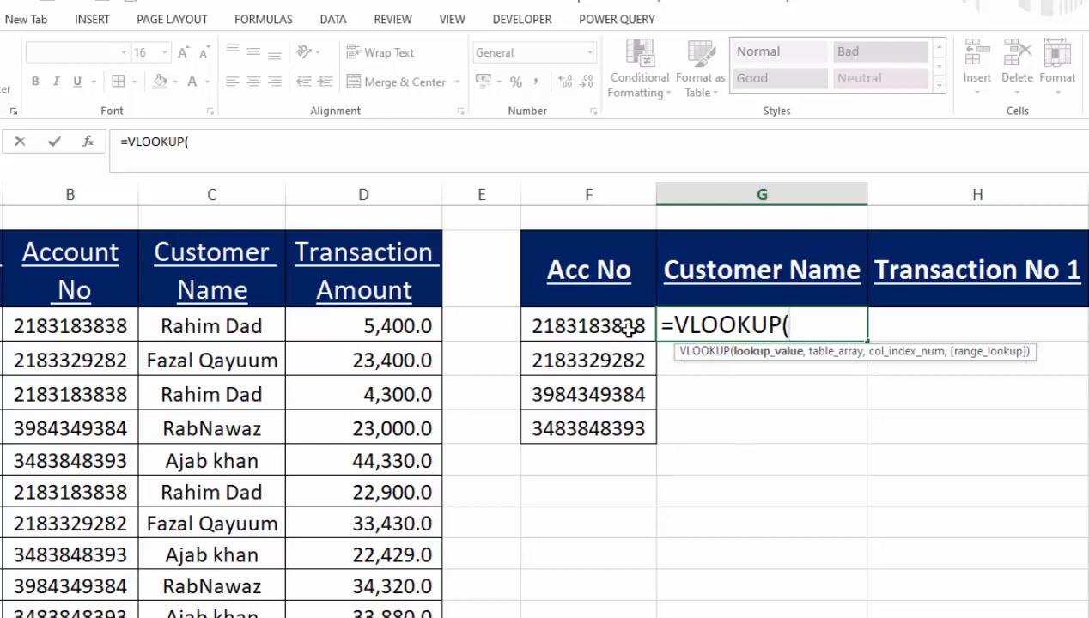
{"action": "left_click_drag", "start_coordinate": [633, 326], "coordinate": [630, 425]}
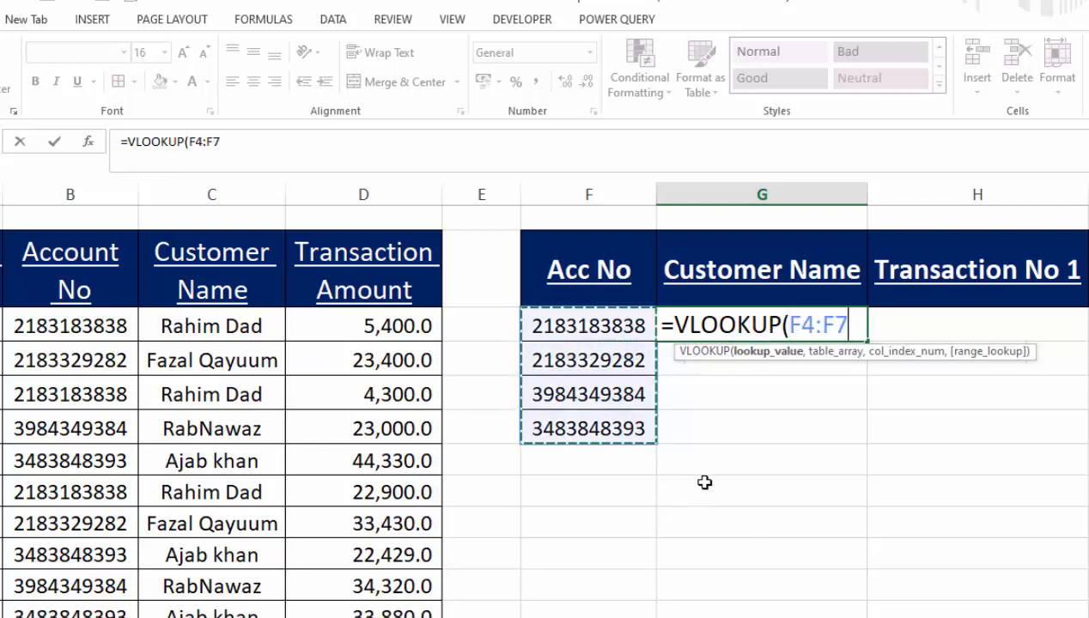
{"action": "key", "text": "F4"}
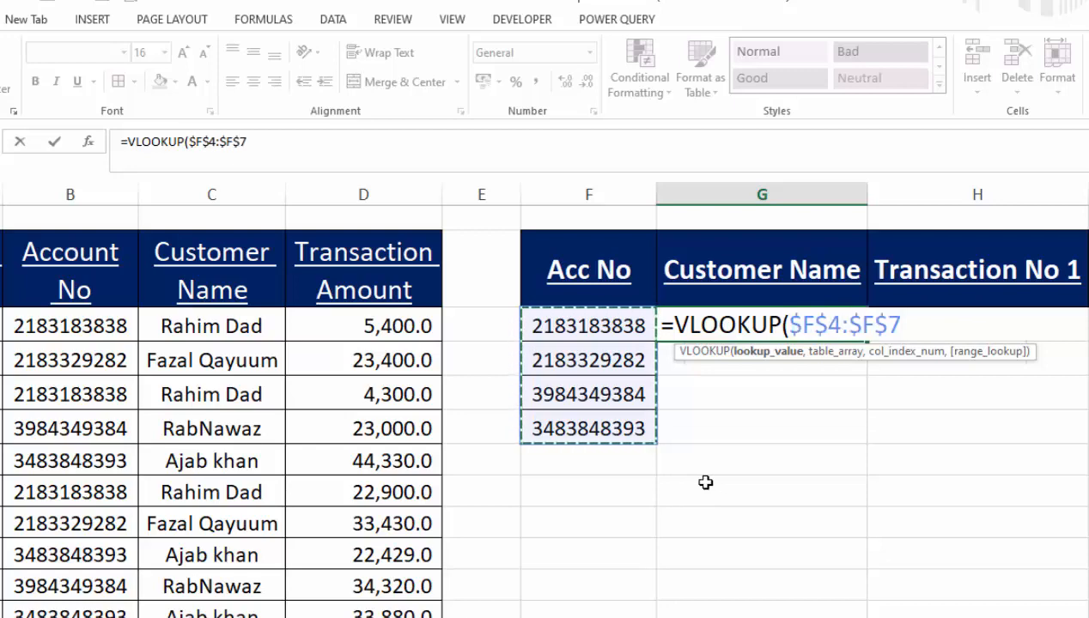
{"action": "type", "text": ","}
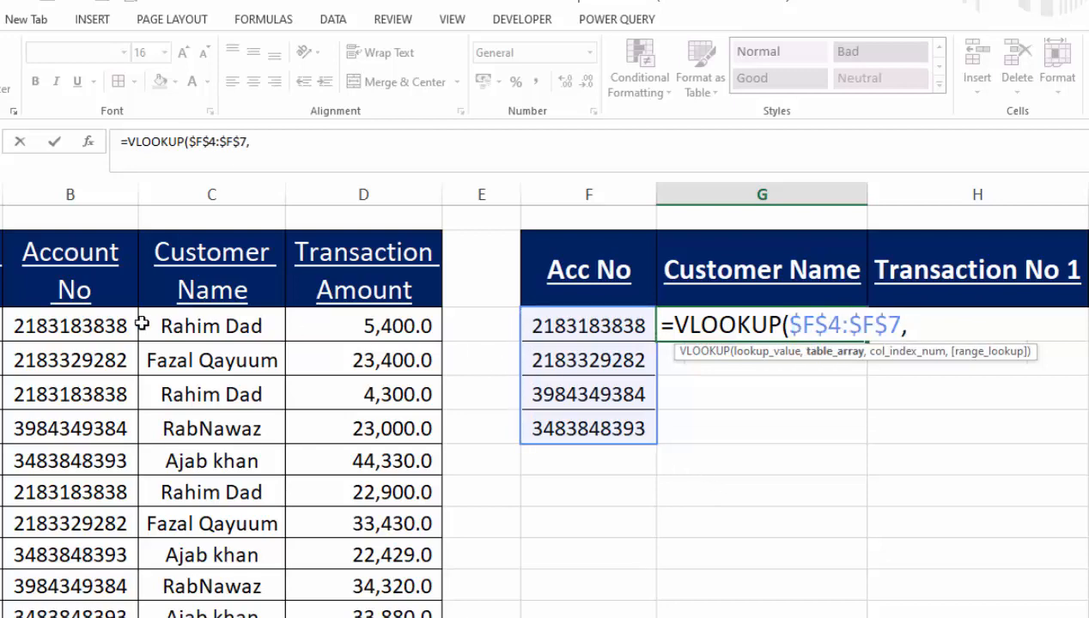
- Complete the VLOOKUP with table array $B$4:$D$18, column index 2 and FALSE for exact match, and fill it down to G7
{"action": "left_click_drag", "start_coordinate": [90, 324], "coordinate": [369, 617]}
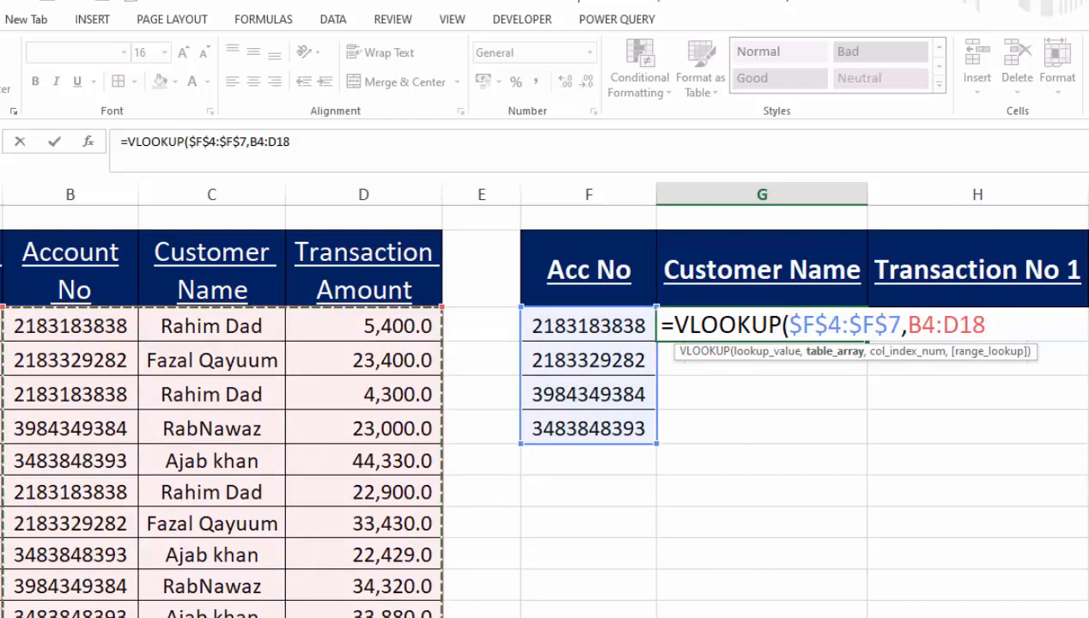
{"action": "key", "text": "F4"}
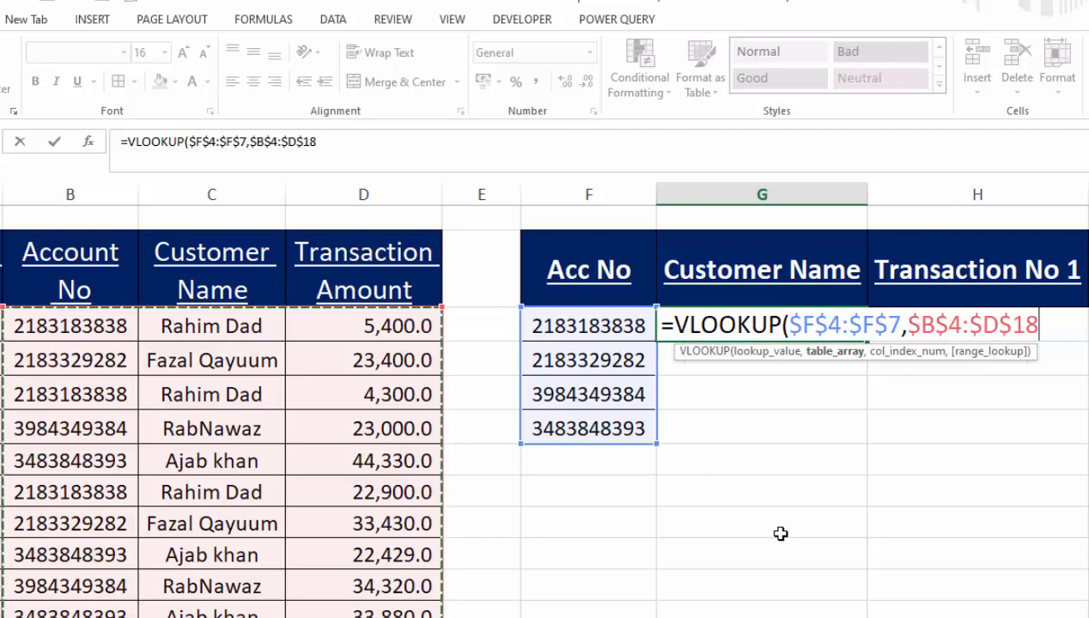
{"action": "type", "text": ","}
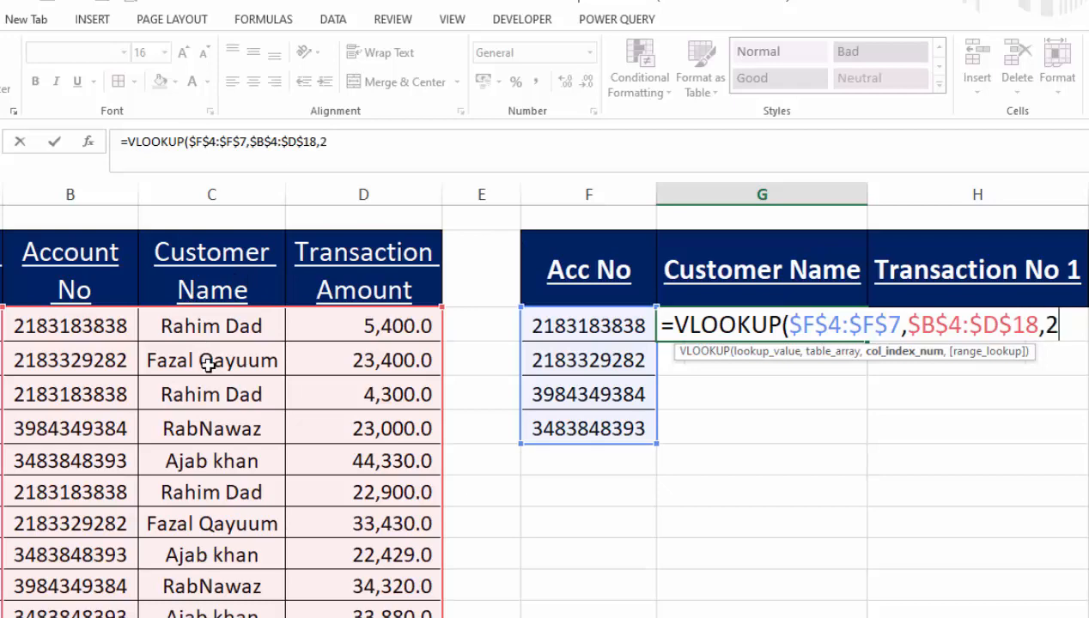
{"action": "type", "text": "2,"}
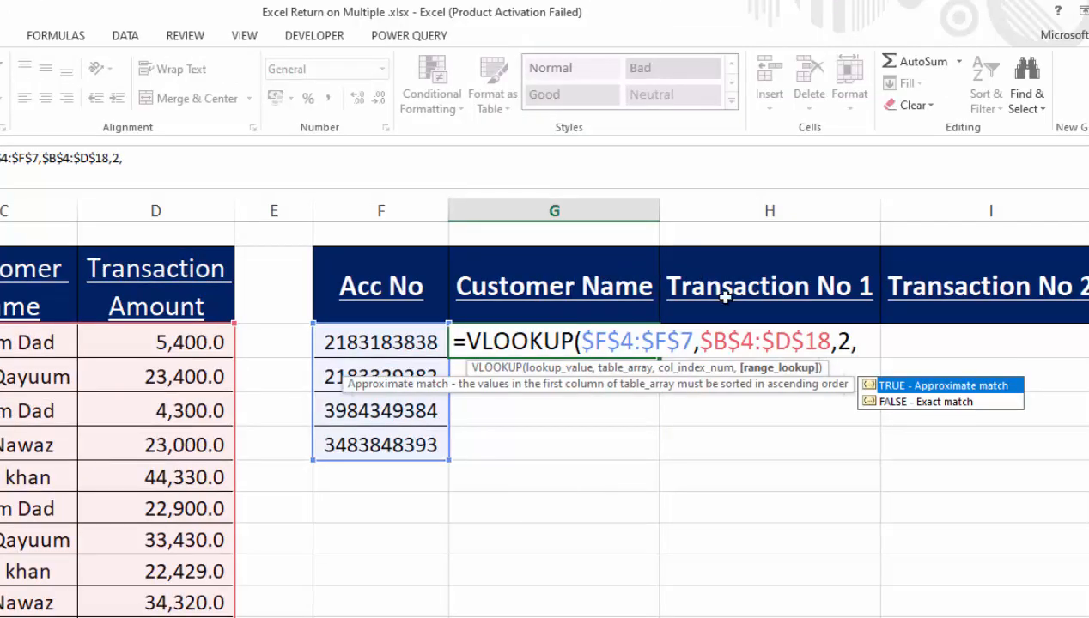
{"action": "double_click", "coordinate": [926, 403]}
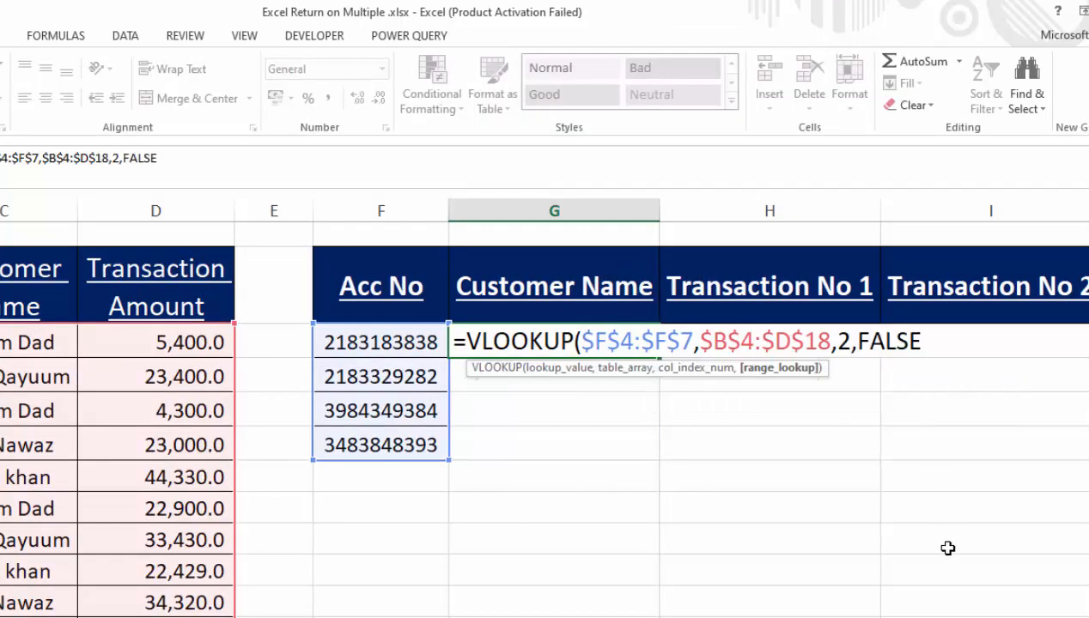
{"action": "type", "text": ")"}
{"action": "key", "text": "ctrl+Return"}
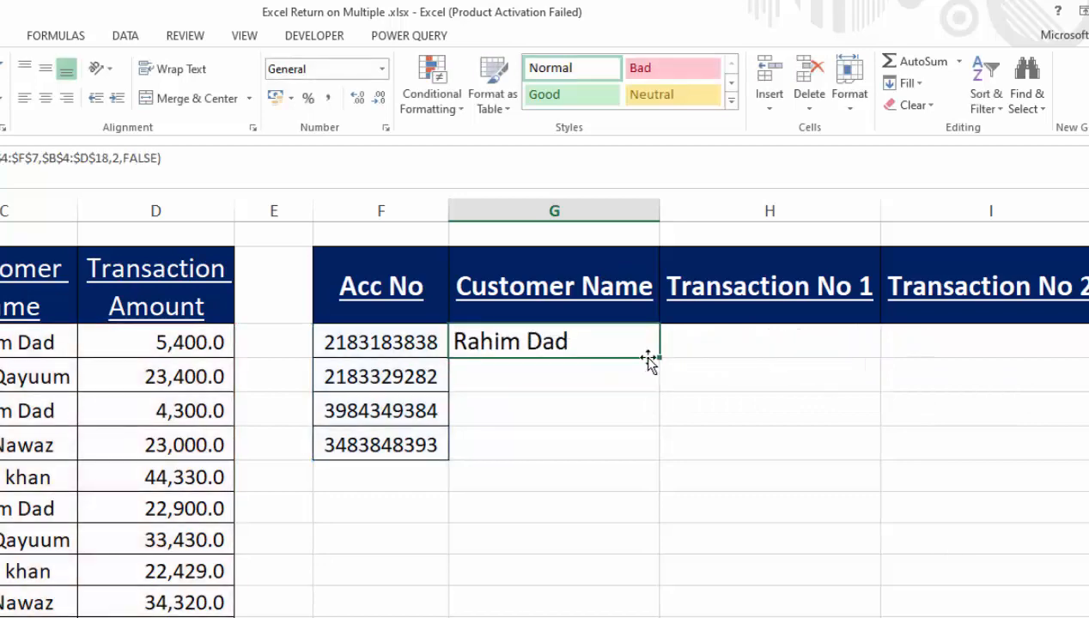
{"action": "double_click", "coordinate": [664, 359]}
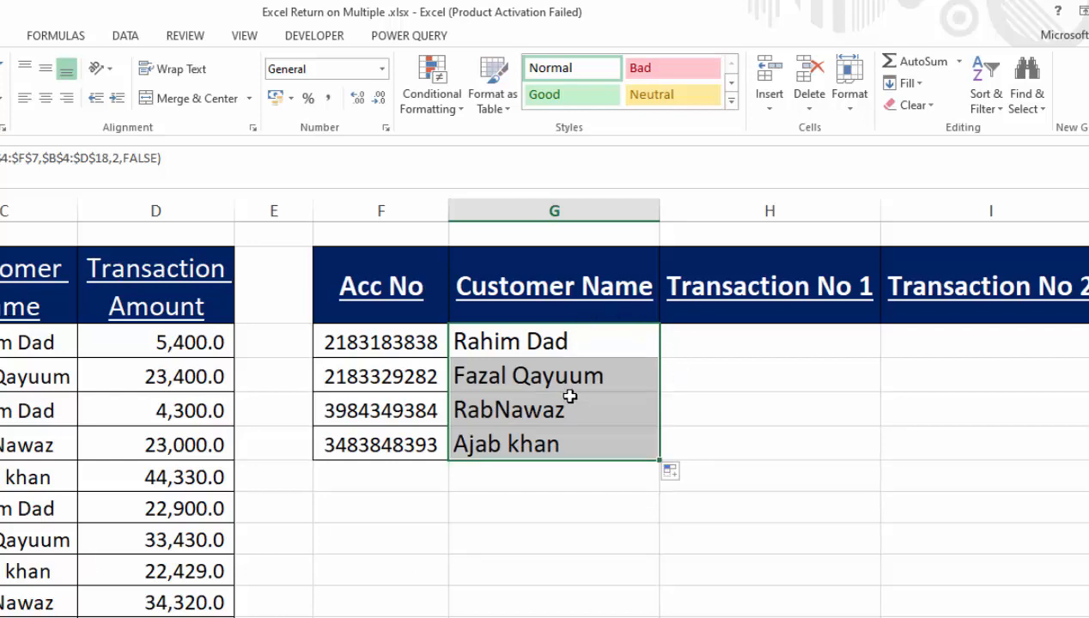
- Begin an IFERROR formula in H4 containing INDEX with the absolute range $B$4:$B$18 as its array
{"action": "left_click", "coordinate": [711, 340]}
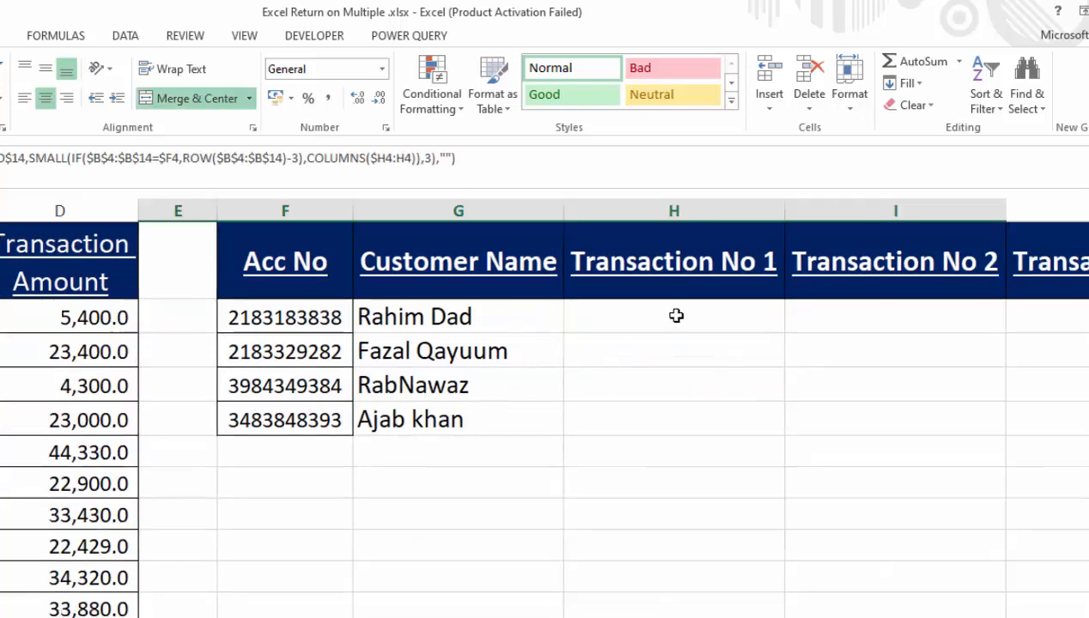
{"action": "left_click", "coordinate": [666, 316]}
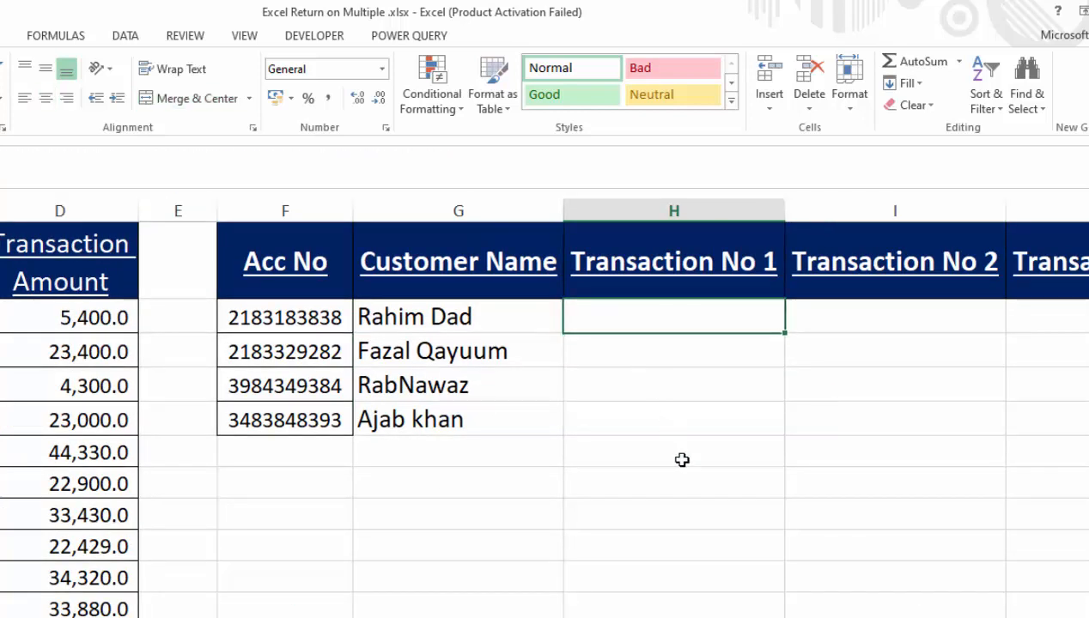
{"action": "type", "text": "=IFE"}
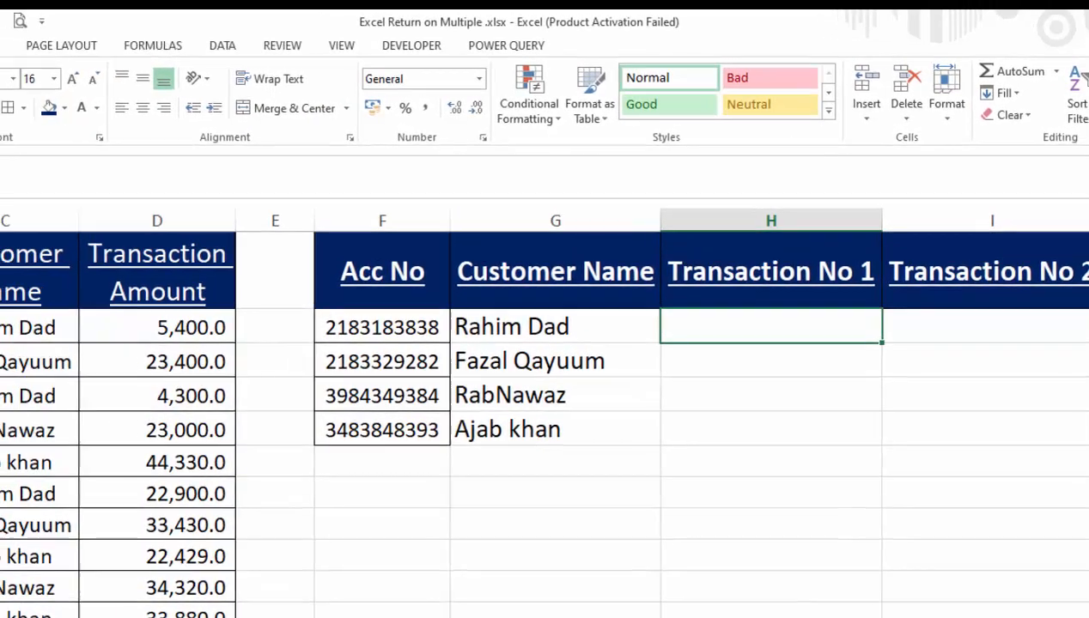
{"action": "type", "text": "RROR"}
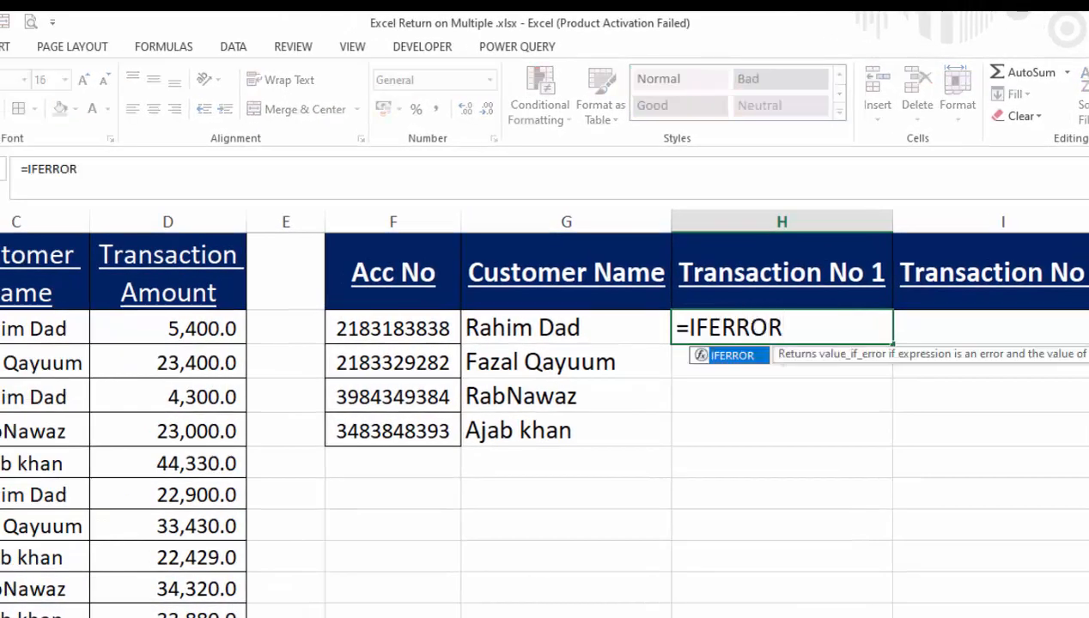
{"action": "type", "text": "("}
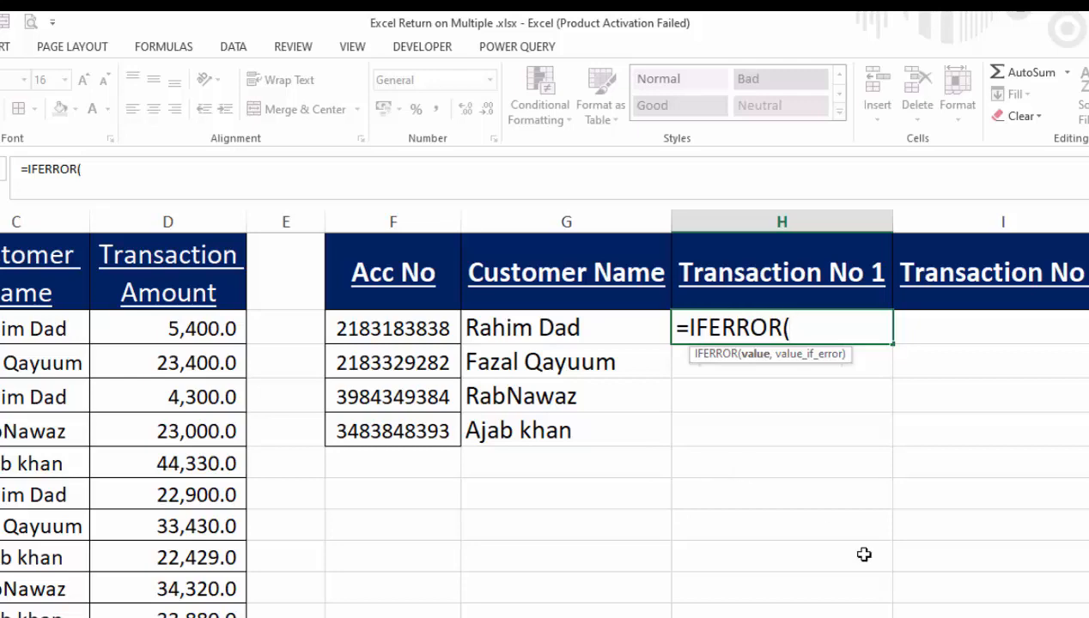
{"action": "type", "text": "INDEX"}
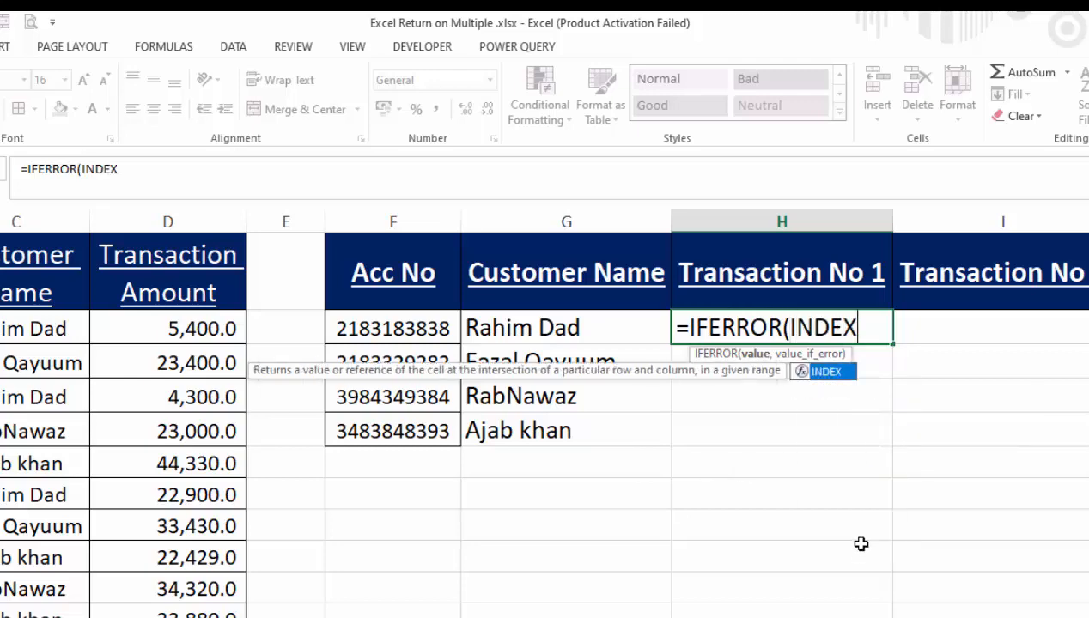
{"action": "double_click", "coordinate": [829, 373]}
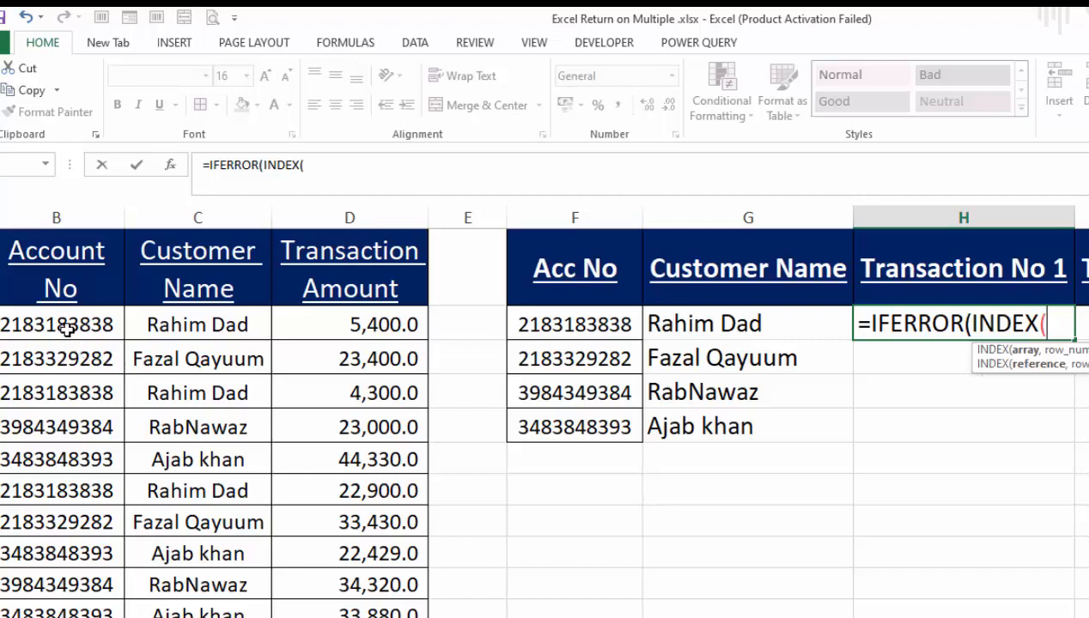
{"action": "left_click_drag", "start_coordinate": [68, 323], "coordinate": [82, 617]}
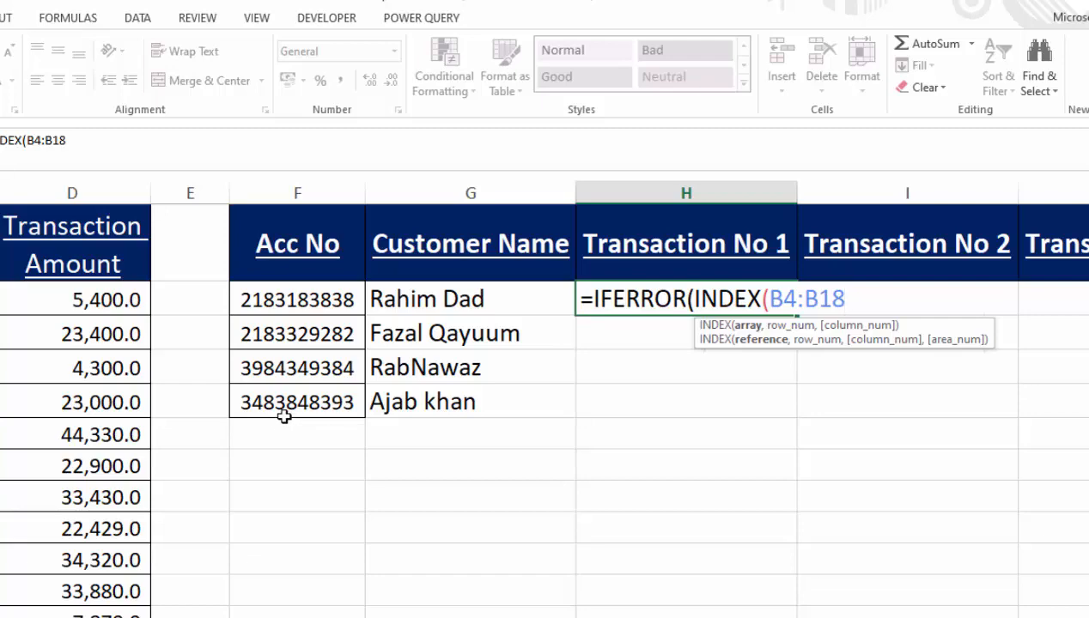
{"action": "key", "text": "F4"}
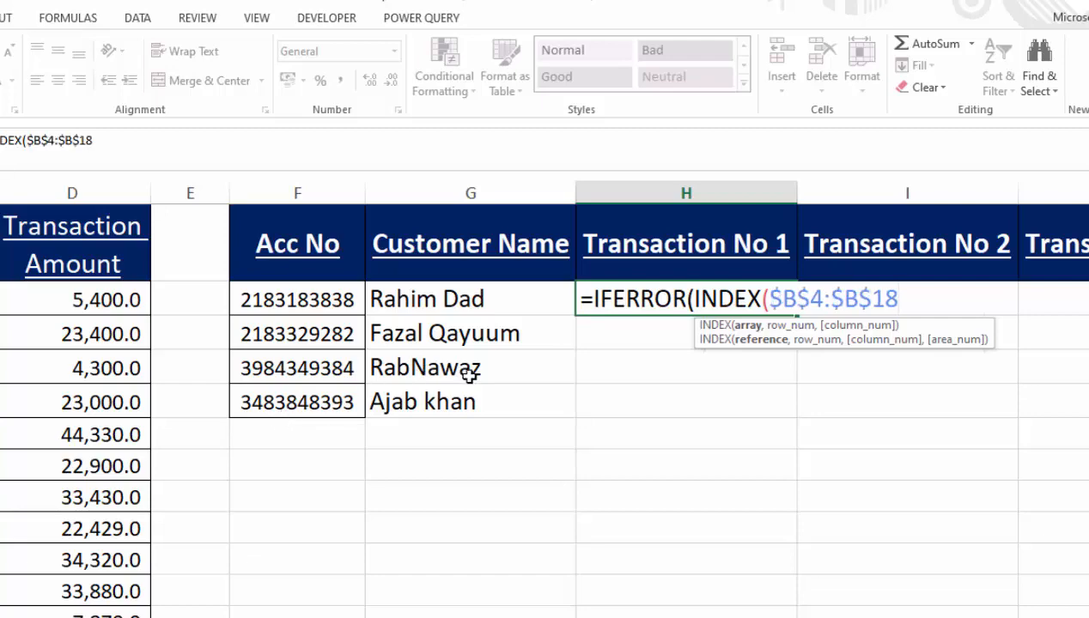
{"action": "type", "text": ","}
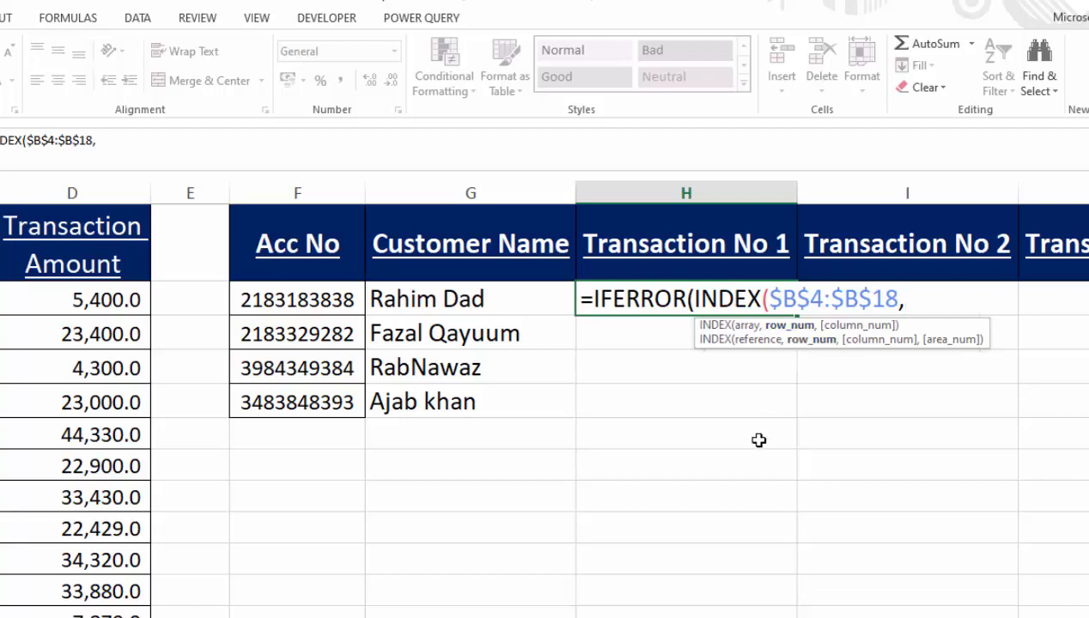
- Nest SMALL and IF as the INDEX row number, with the logical test $B$4:$B$18=$F4 using a column-locked reference
{"action": "type", "text": "SM"}
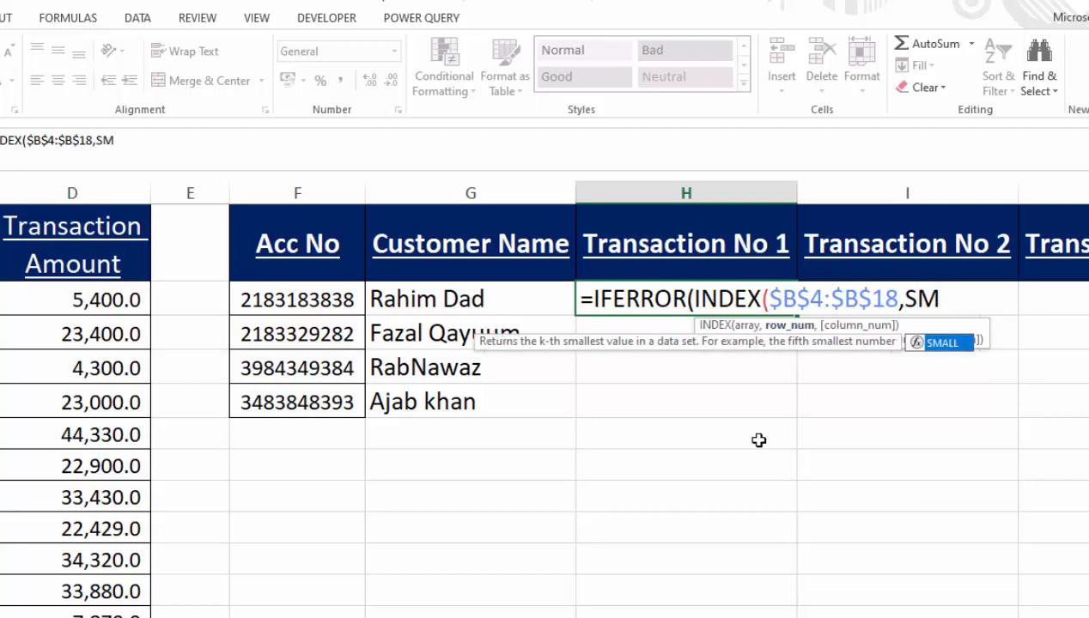
{"action": "key", "text": "Tab"}
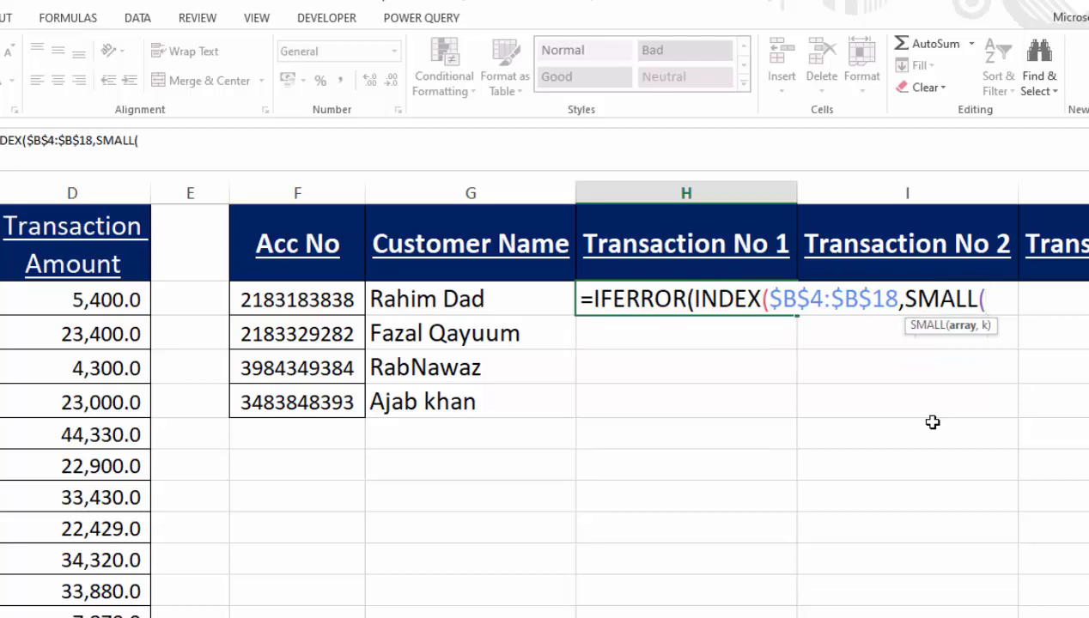
{"action": "type", "text": "IF"}
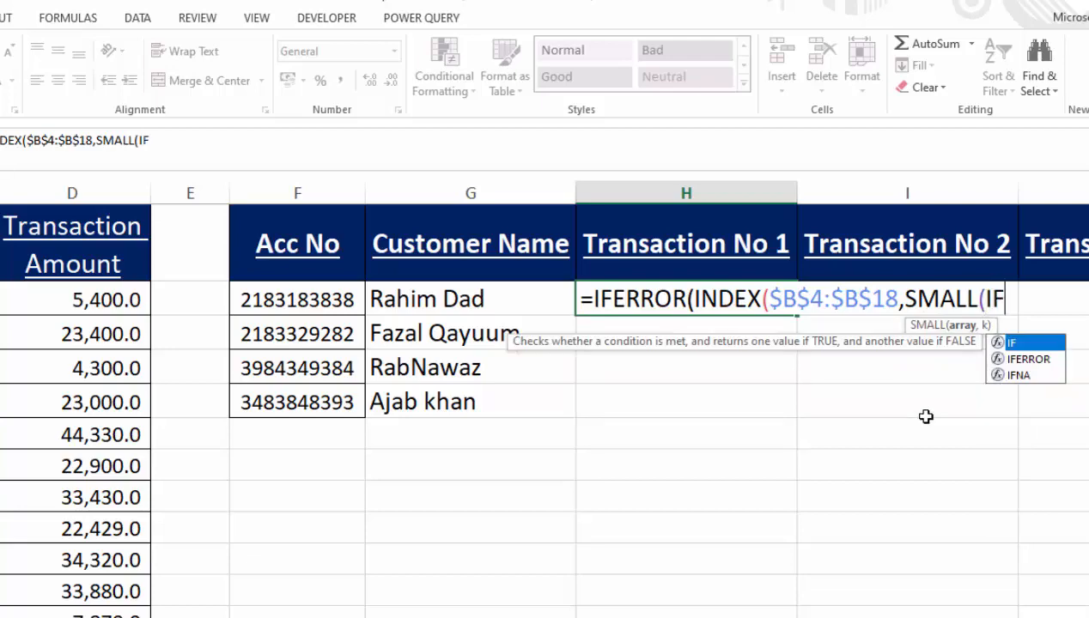
{"action": "key", "text": "Tab"}
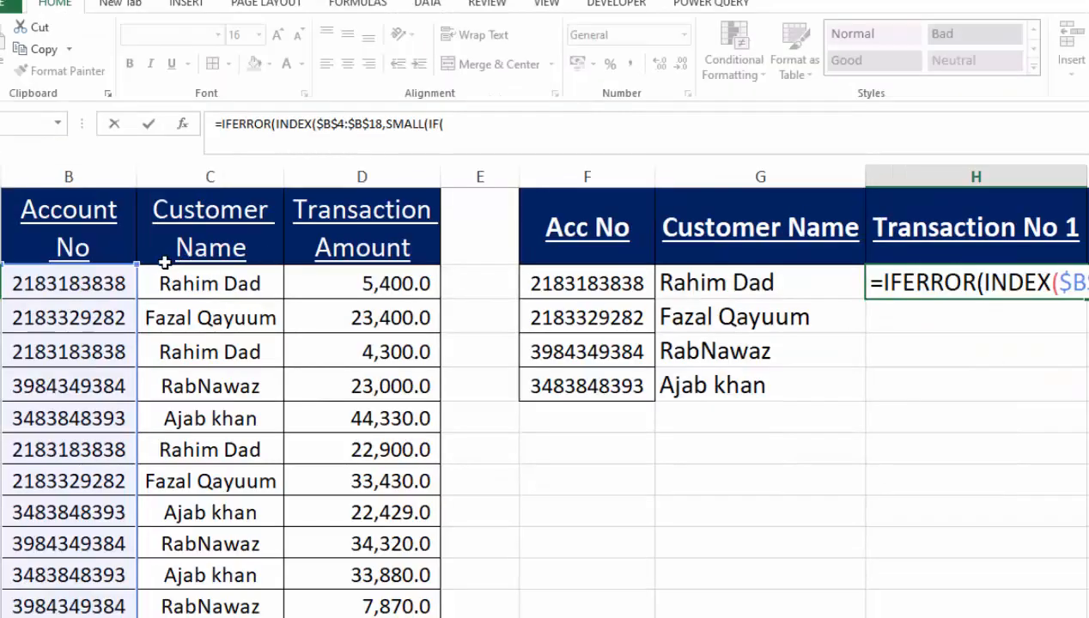
{"action": "left_click_drag", "start_coordinate": [113, 284], "coordinate": [82, 617]}
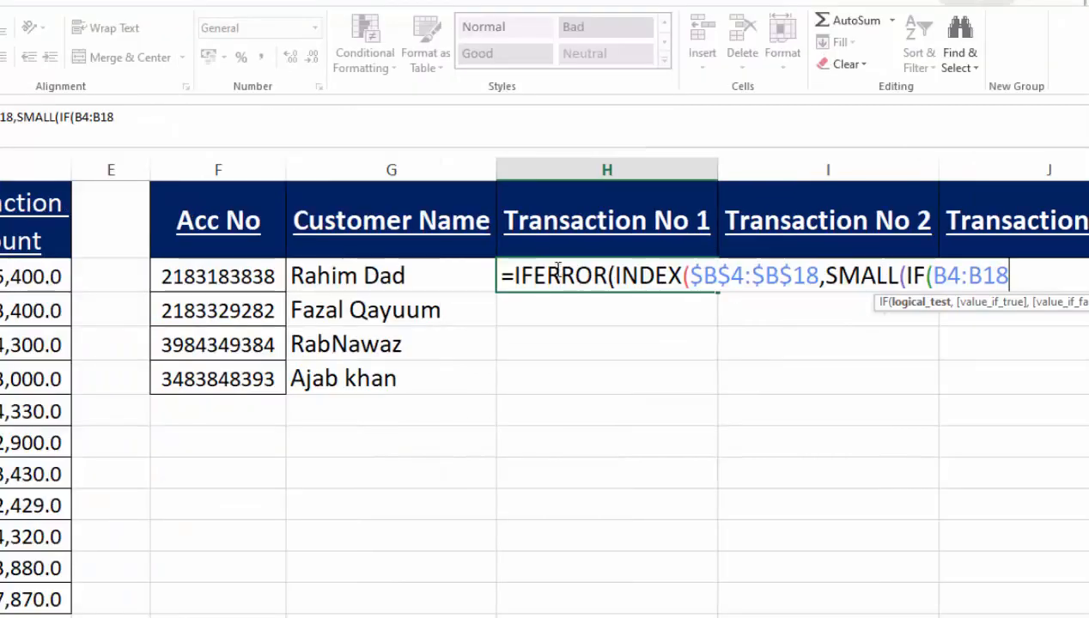
{"action": "key", "text": "F4"}
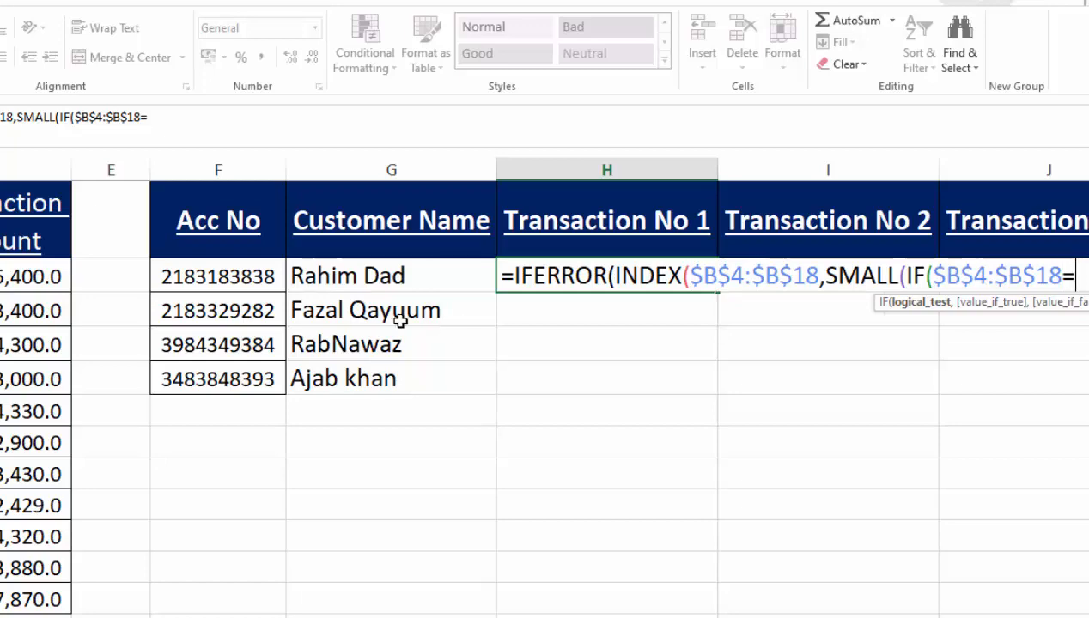
{"action": "left_click", "coordinate": [248, 275]}
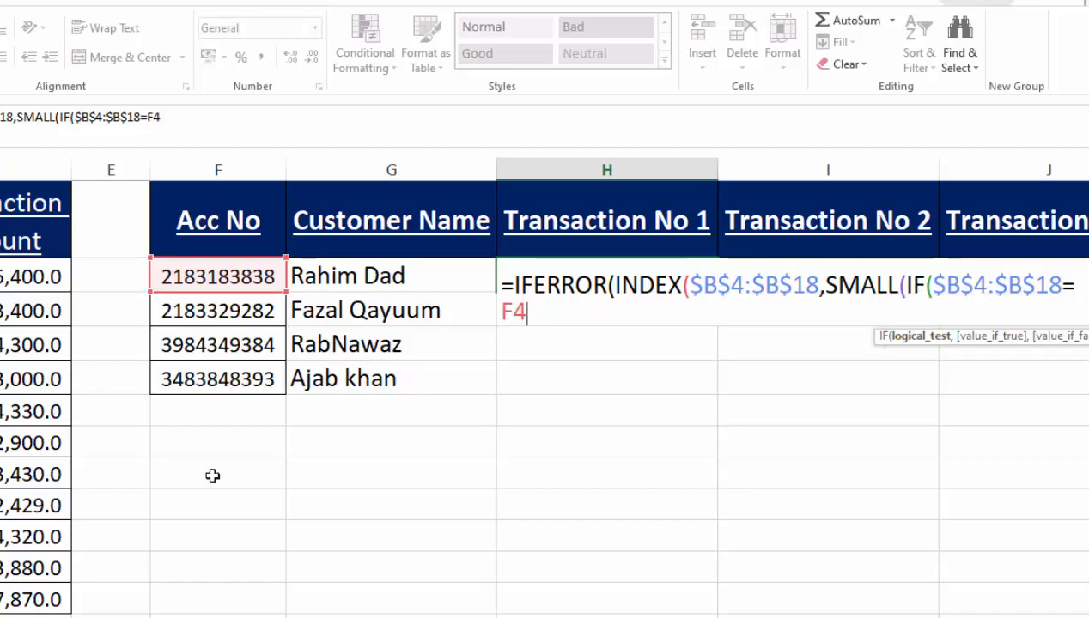
{"action": "key", "text": "F4"}
{"action": "key", "text": "F4"}
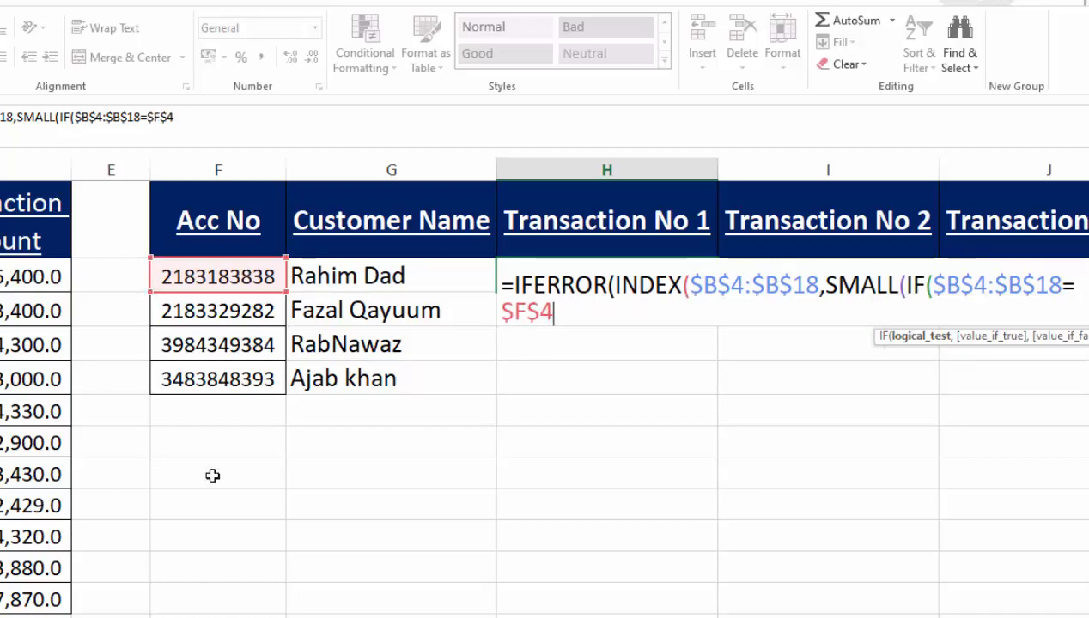
{"action": "key", "text": "F4"}
{"action": "type", "text": ","}
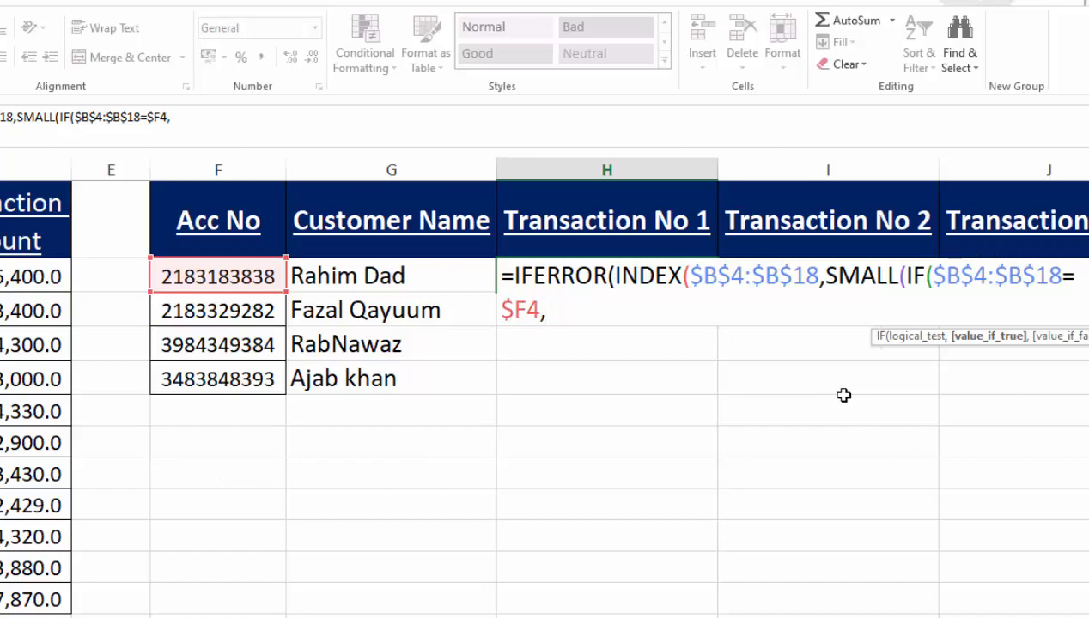
- Enter ROW($B$4:$B$18)-3 as the IF function's value if true and close the IF
{"action": "type", "text": "ROW"}
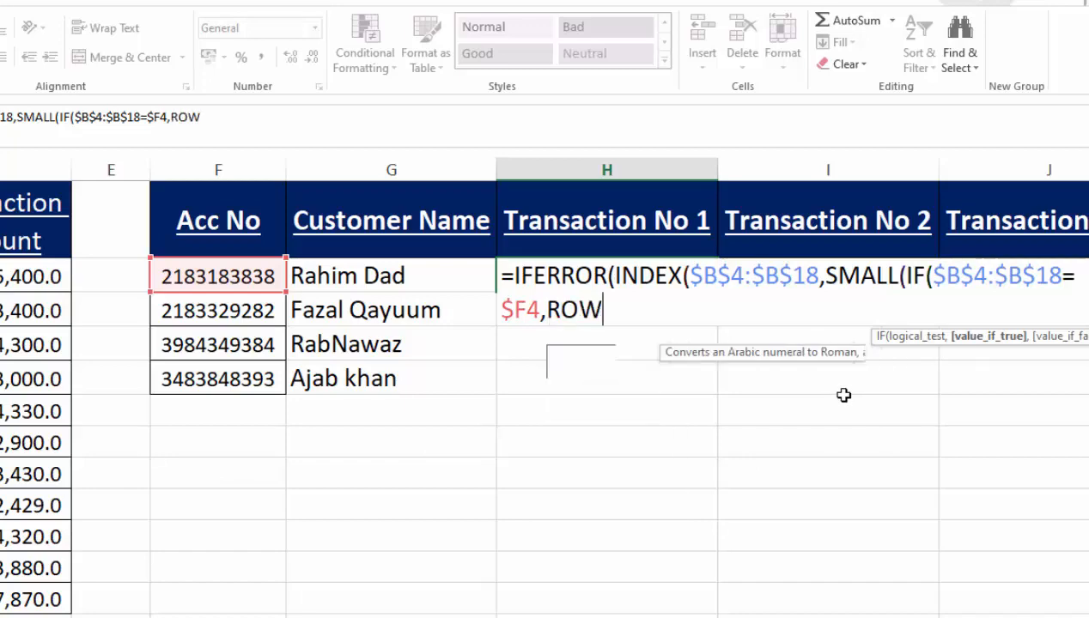
{"action": "type", "text": "("}
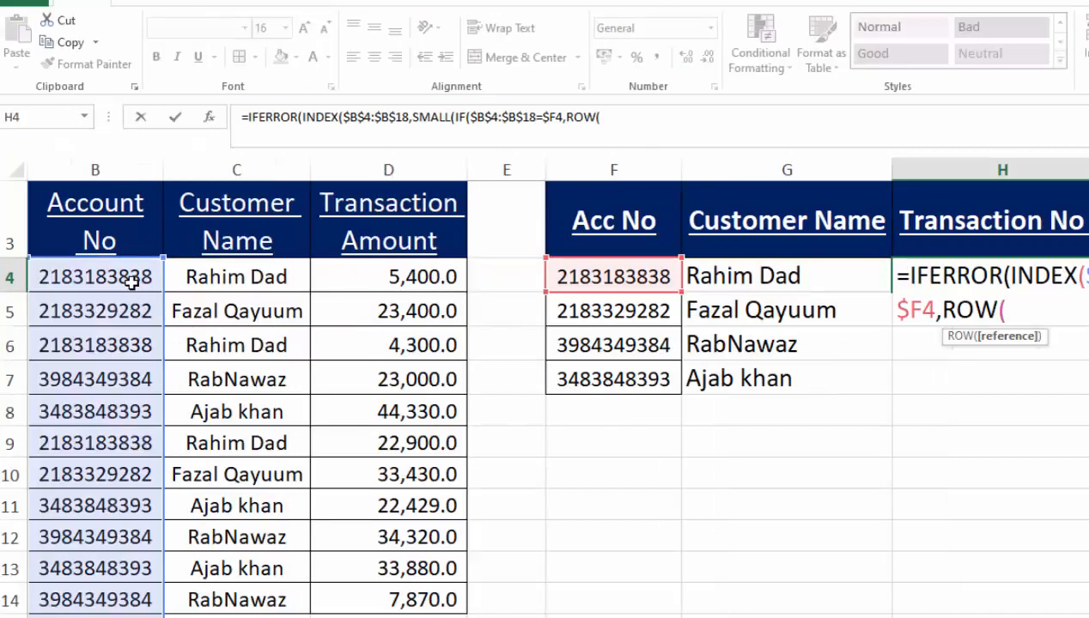
{"action": "left_click_drag", "start_coordinate": [129, 276], "coordinate": [129, 617]}
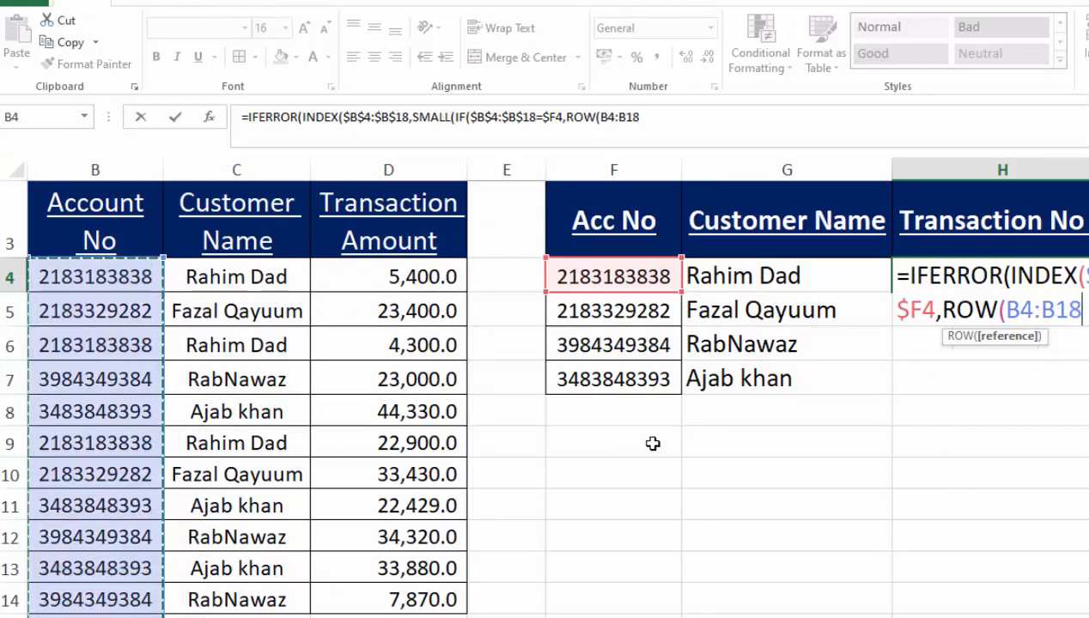
{"action": "key", "text": "F4"}
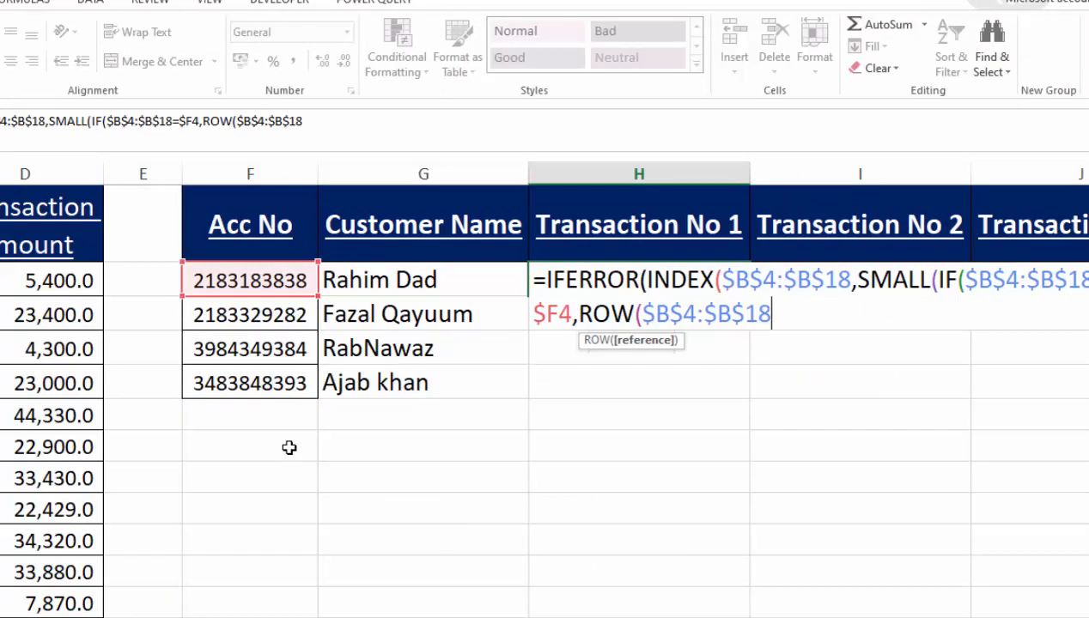
{"action": "type", "text": ","}
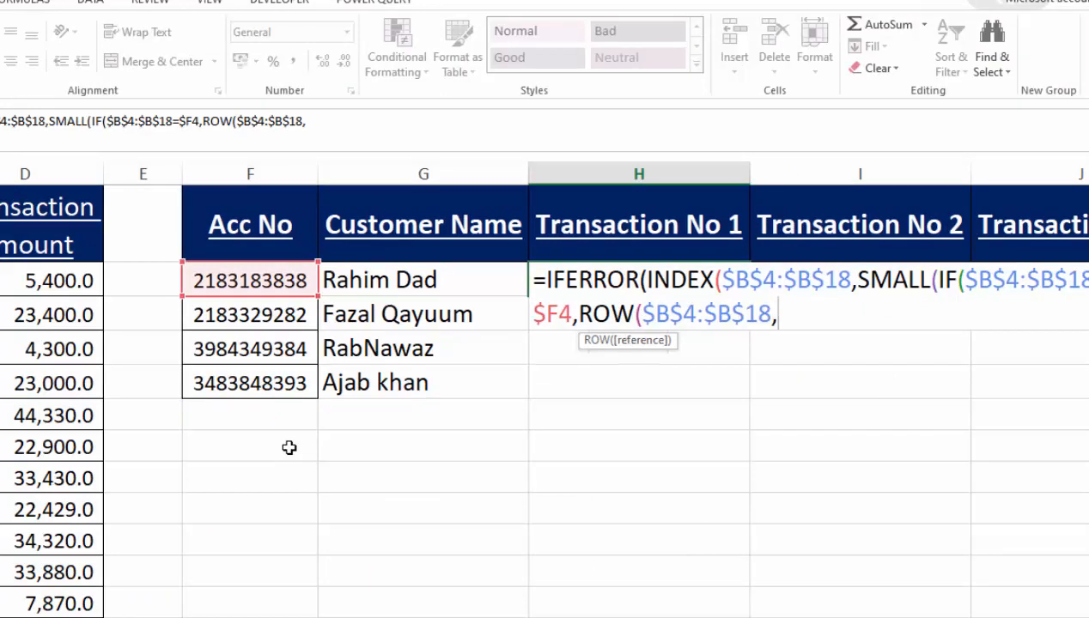
{"action": "key", "text": "BackSpace"}
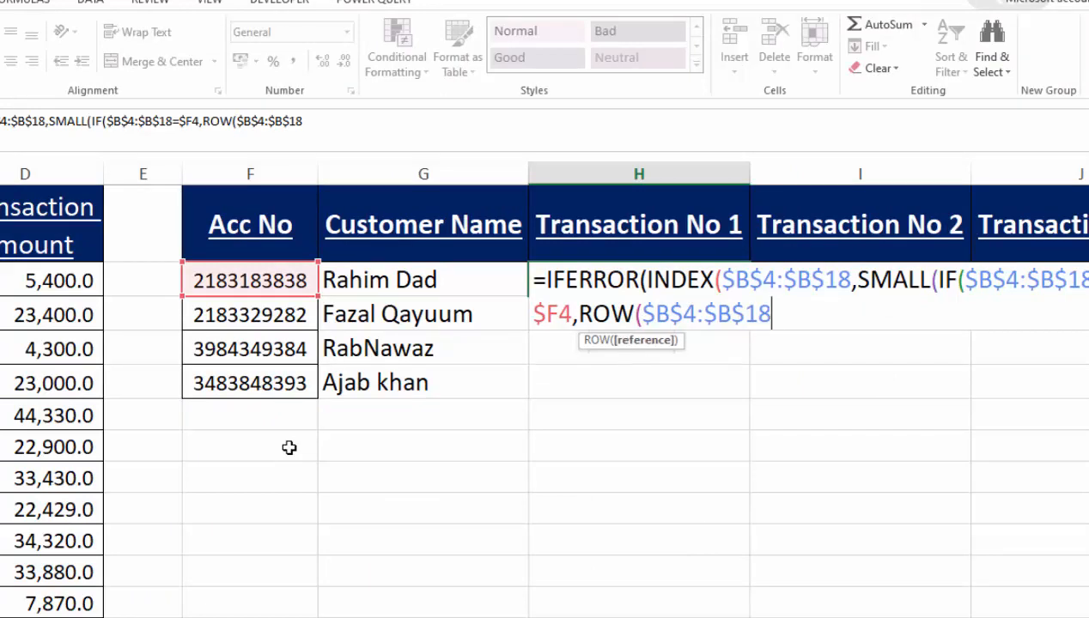
{"action": "type", "text": ")"}
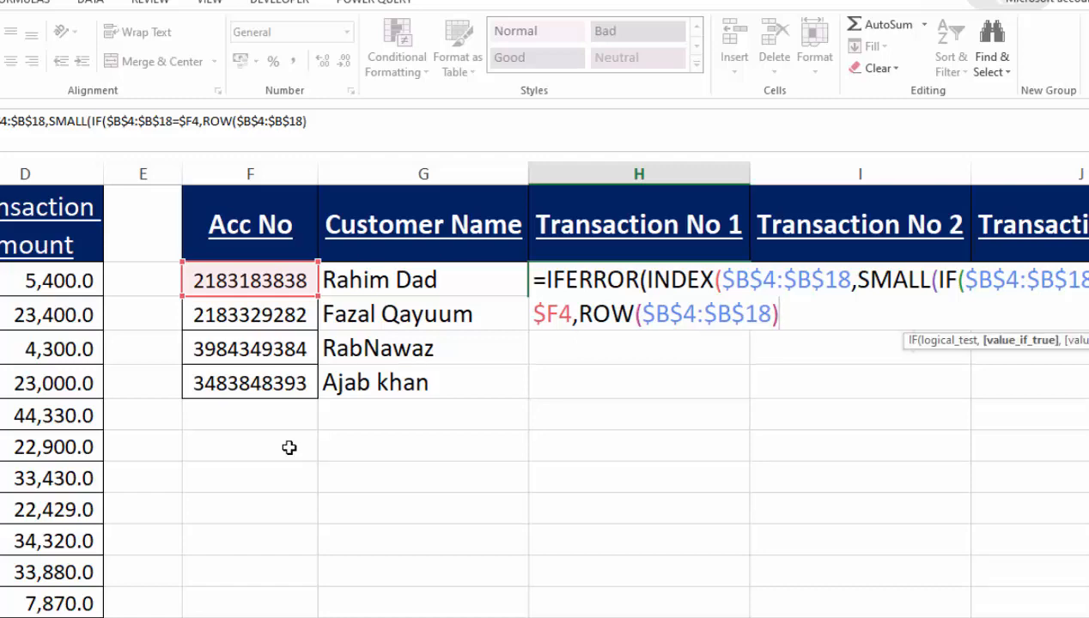
{"action": "type", "text": "-"}
{"action": "left_click_drag", "start_coordinate": [1088, 265], "coordinate": [1088, 242]}
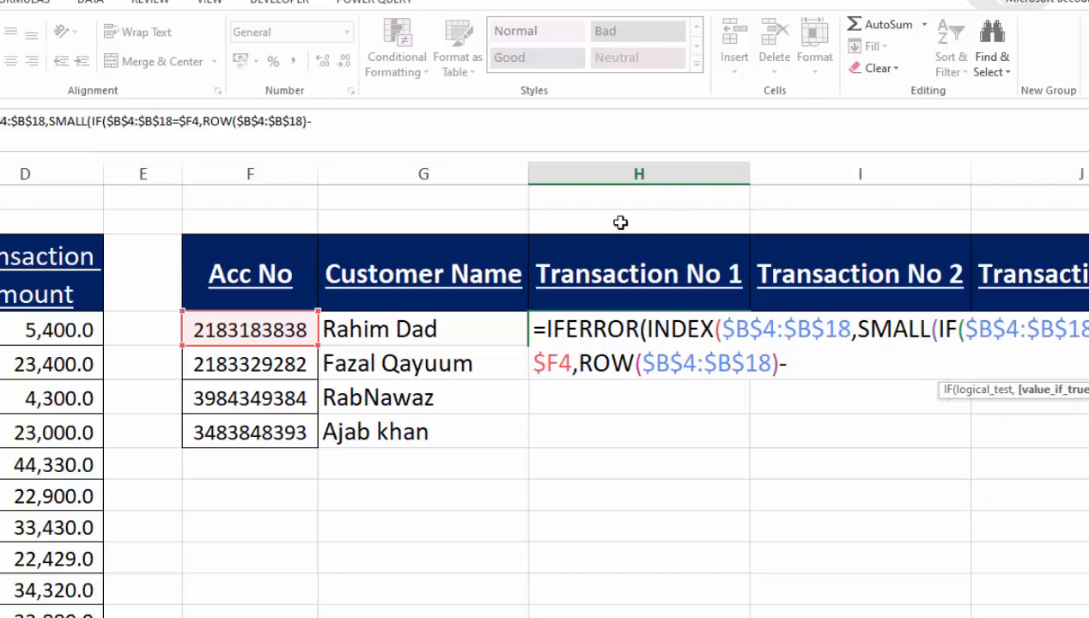
{"action": "type", "text": "3"}
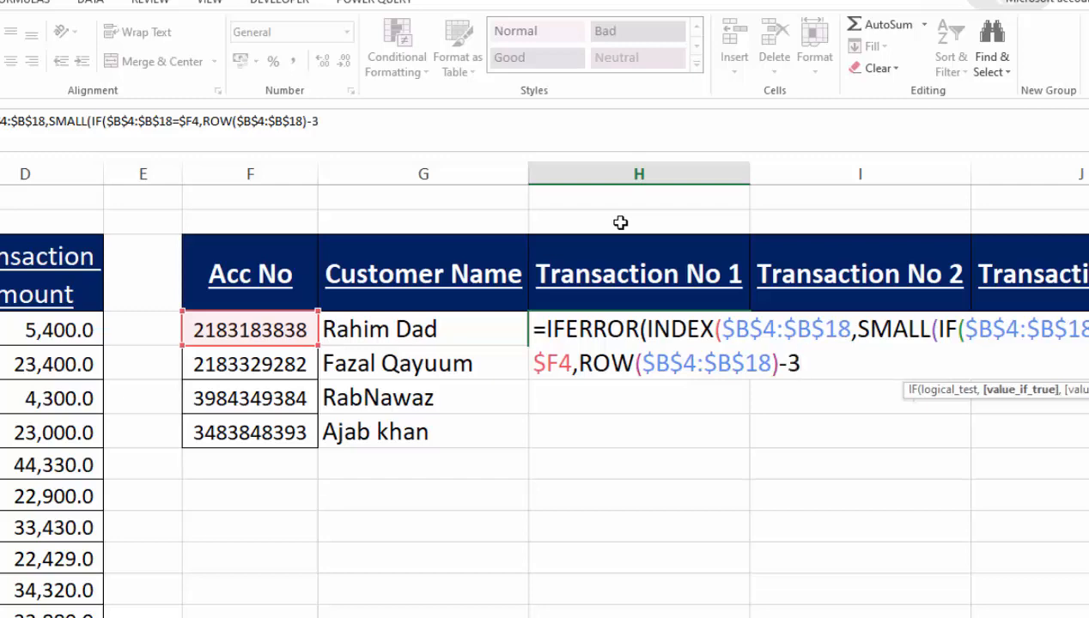
{"action": "scroll", "coordinate": [544, 386], "scroll_direction": "down", "scroll_amount": 1}
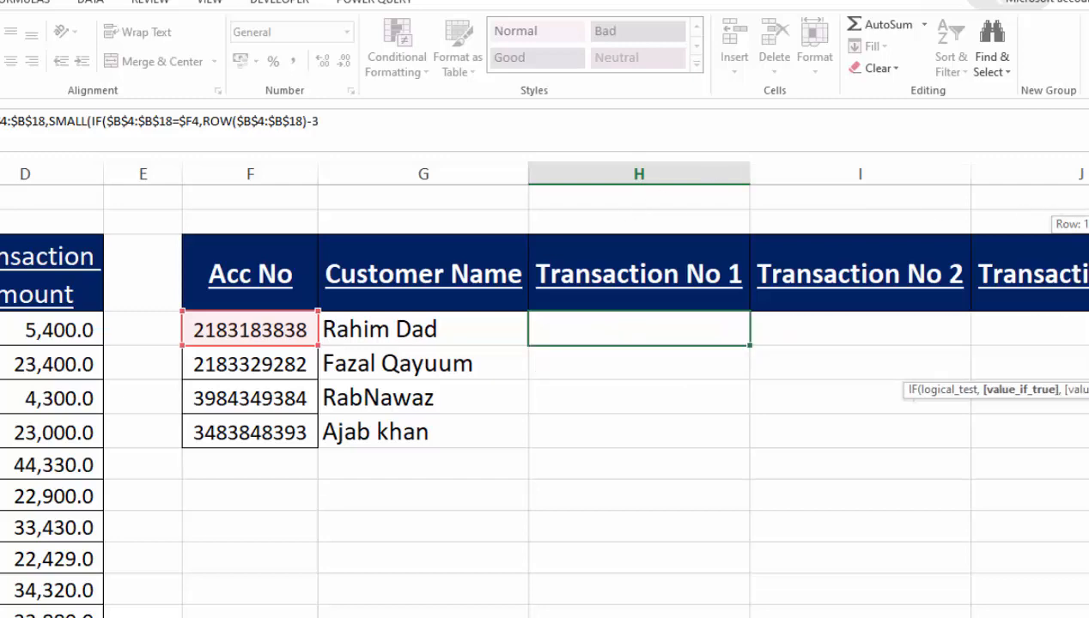
{"action": "type", "text": ")"}
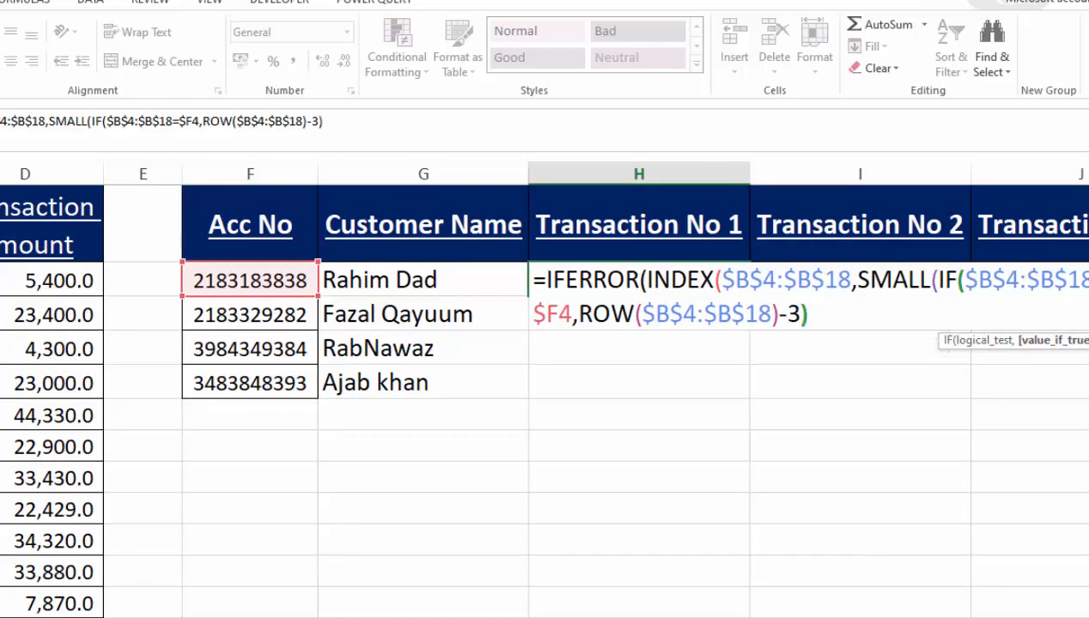
- Supply COLUMNS(H4:H4) as the k argument of SMALL in the H4 formula and close the SMALL function
{"action": "type", "text": ","}
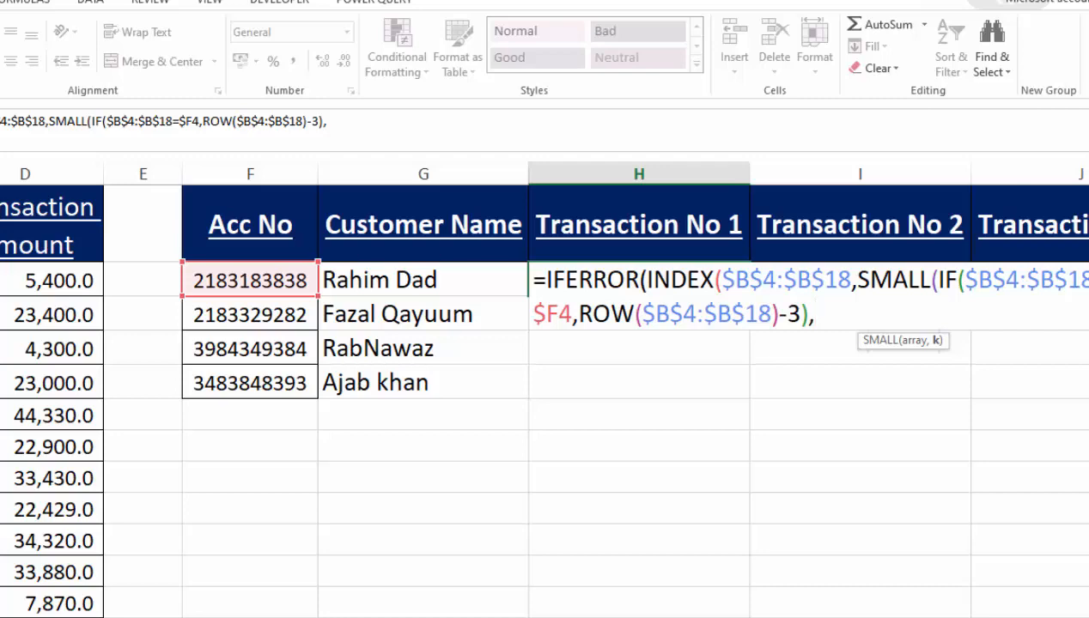
{"action": "type", "text": "C"}
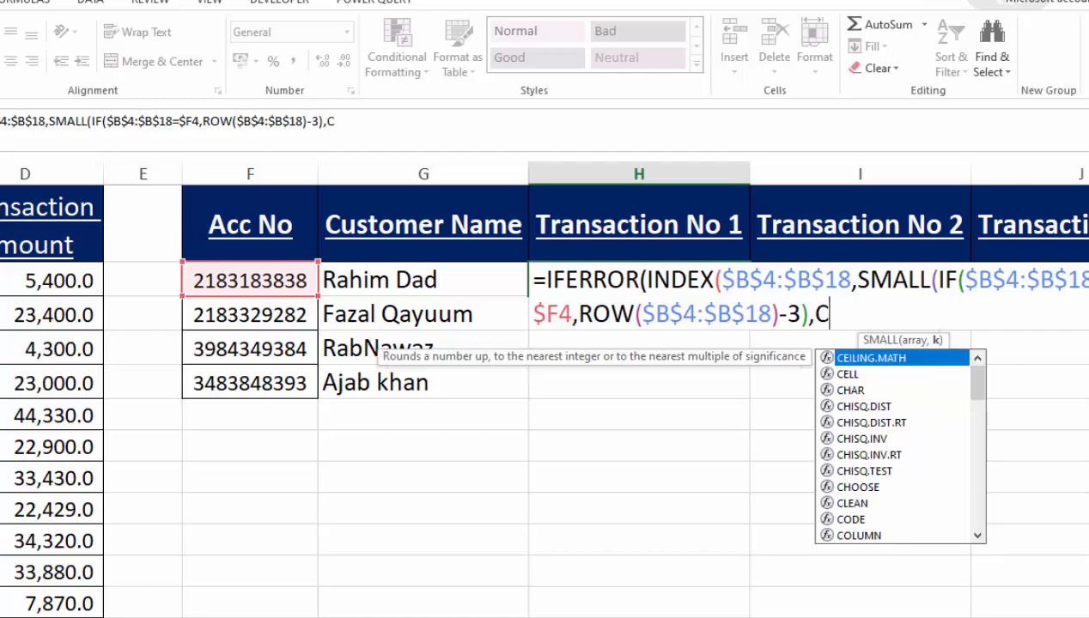
{"action": "type", "text": "OL"}
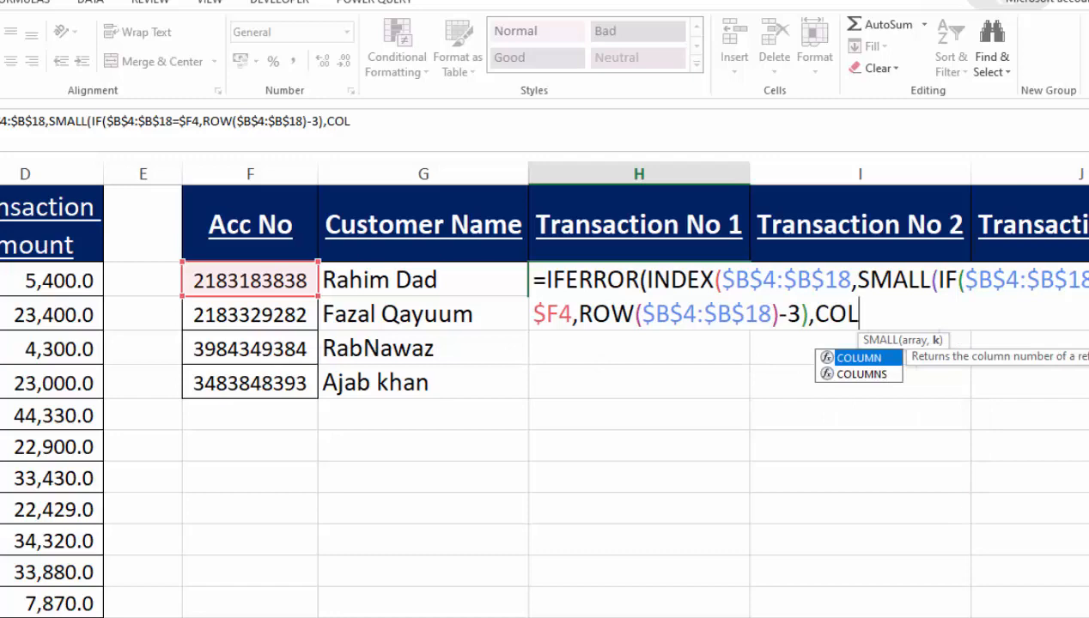
{"action": "double_click", "coordinate": [862, 375]}
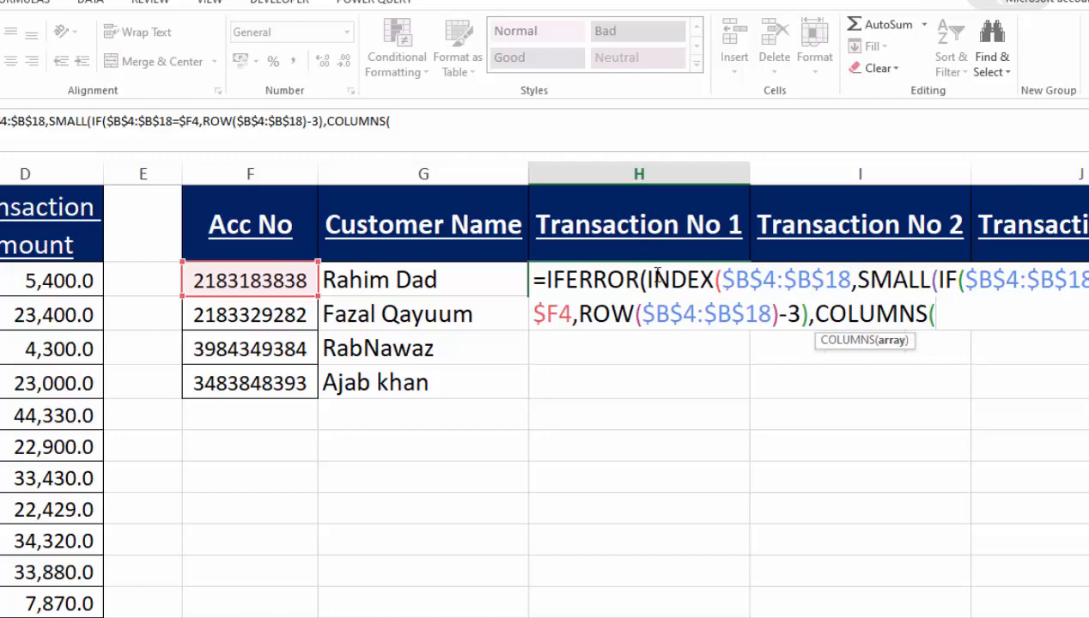
{"action": "left_click", "coordinate": [649, 234]}
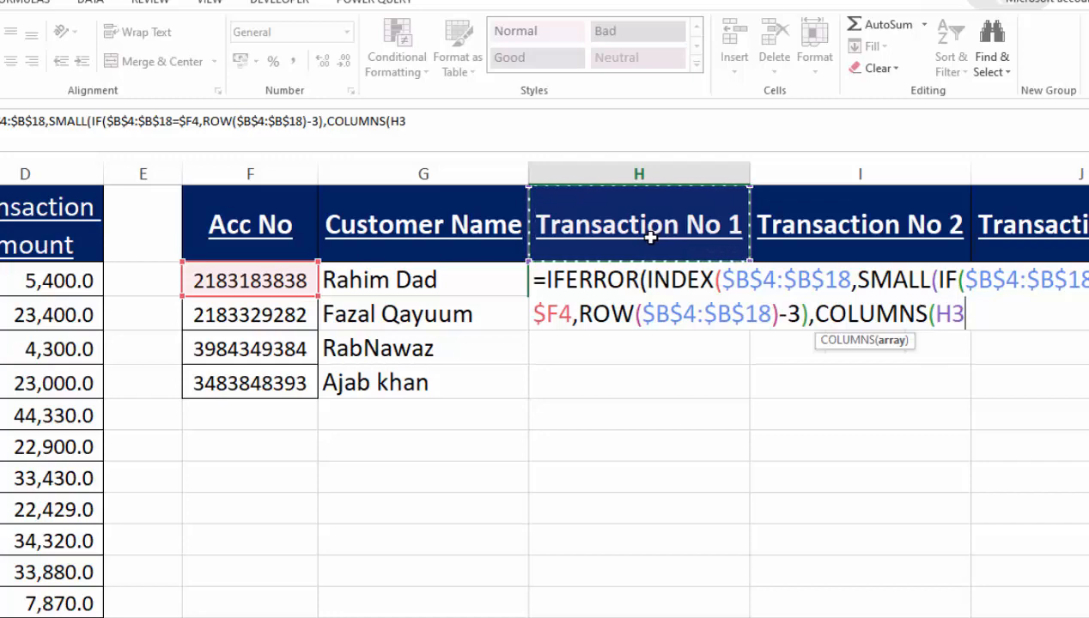
{"action": "key", "text": "Down"}
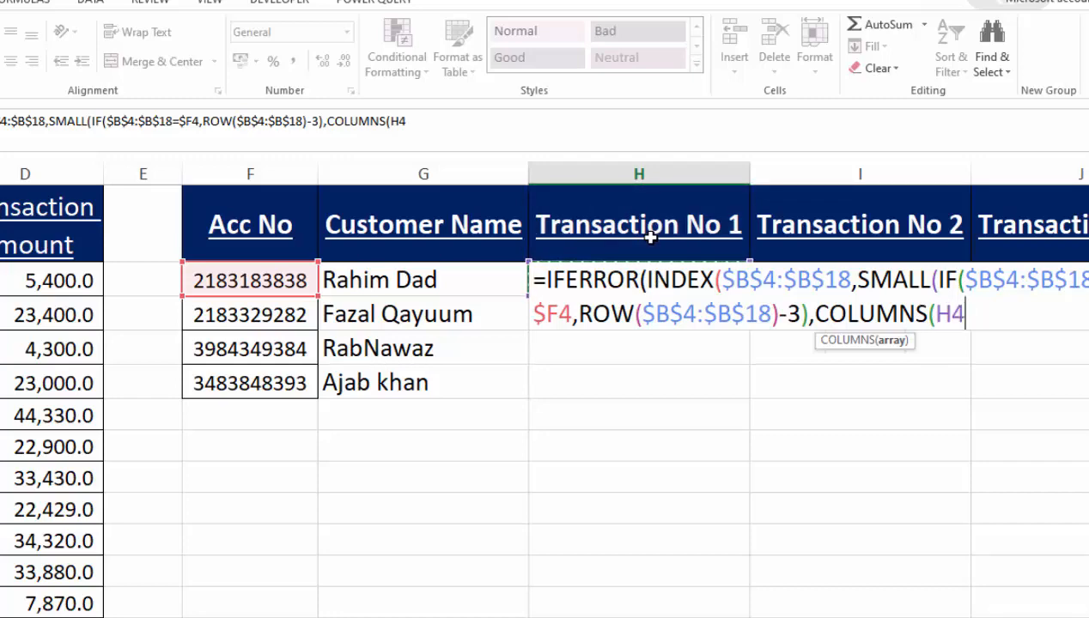
{"action": "type", "text": ":H4"}
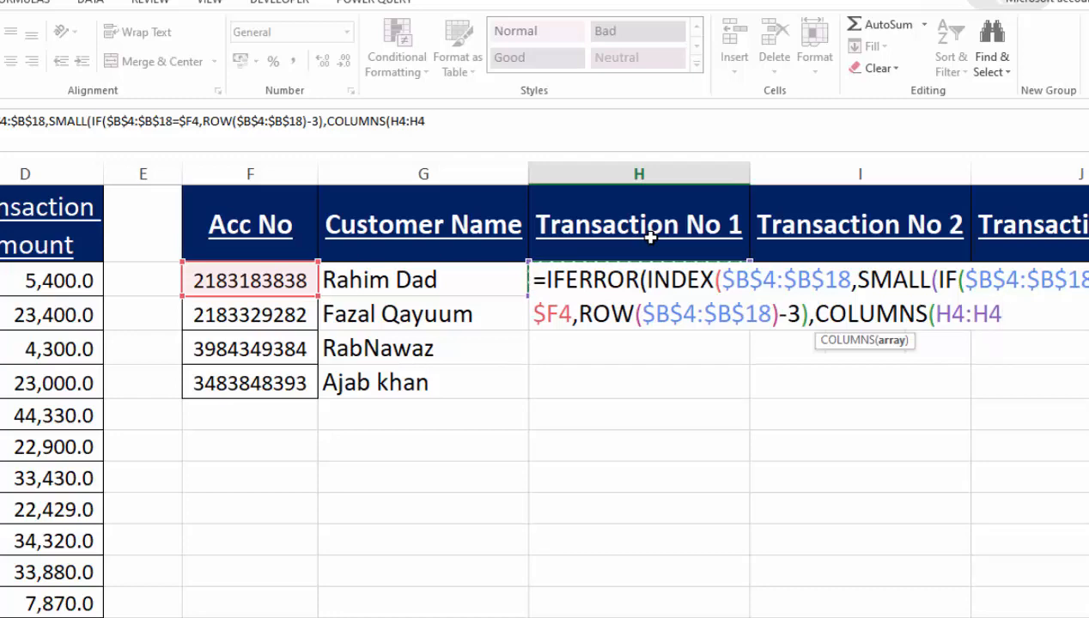
{"action": "type", "text": ")"}
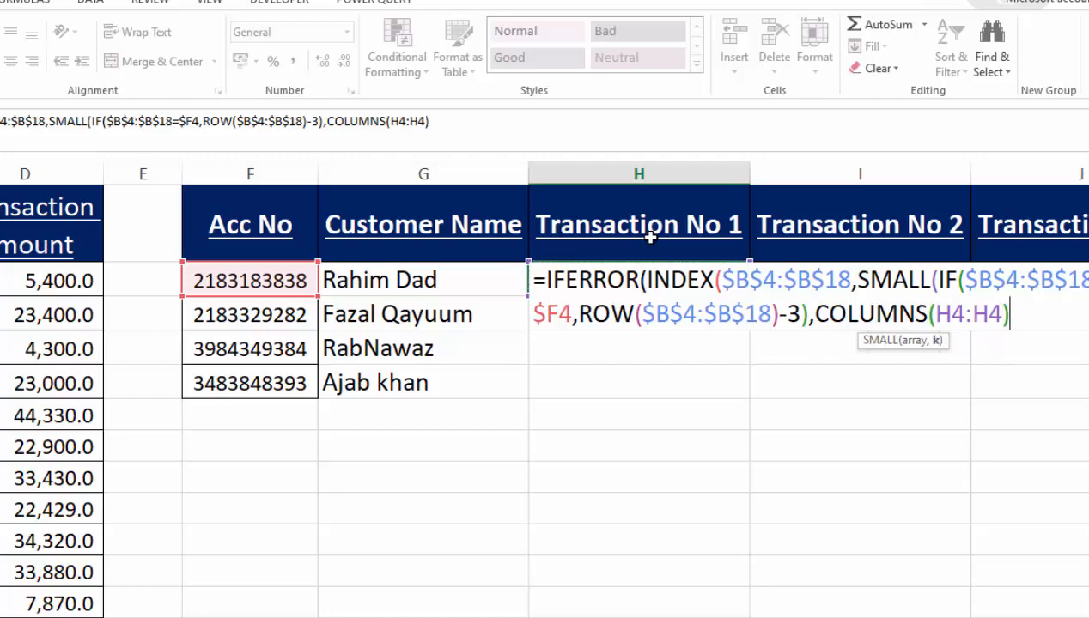
{"action": "type", "text": ")"}
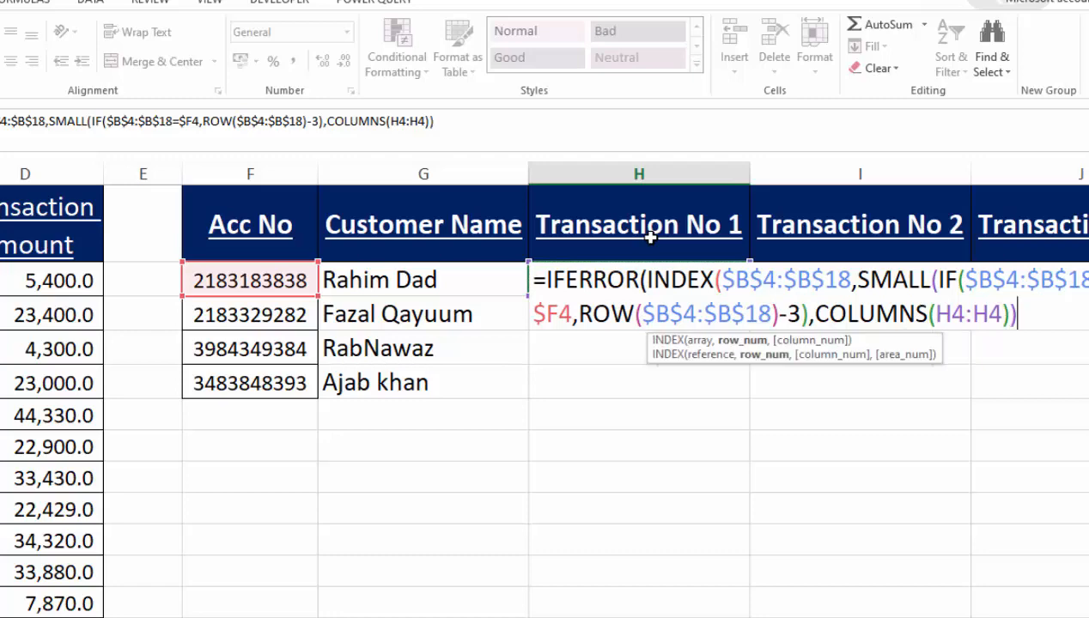
- Give INDEX column number 3, set IFERROR's value if error to an empty string "", and close the formula
{"action": "type", "text": ","}
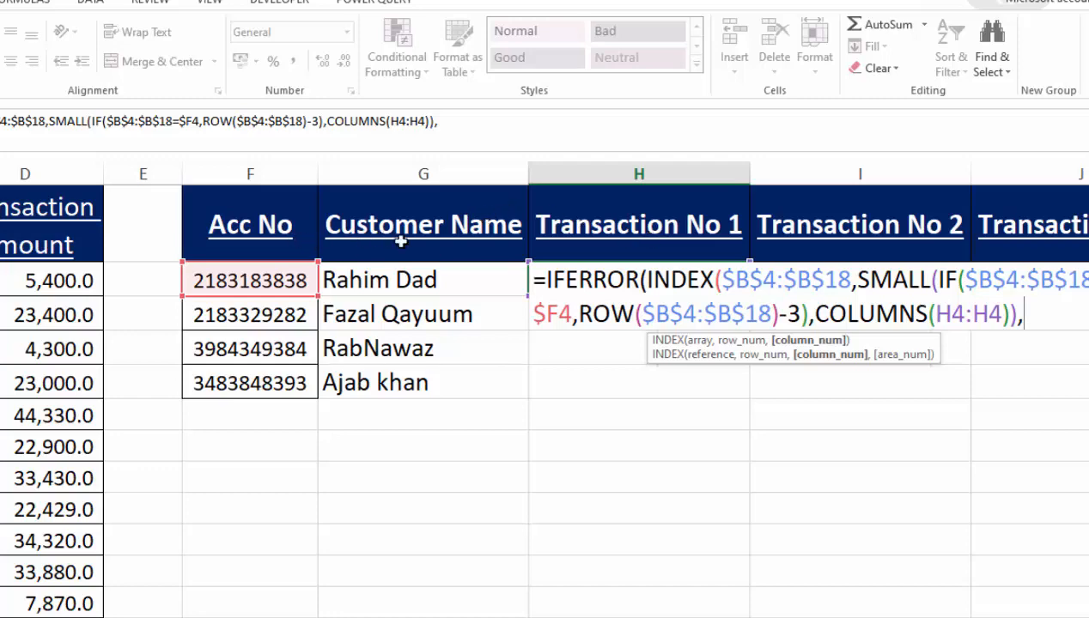
{"action": "type", "text": "3"}
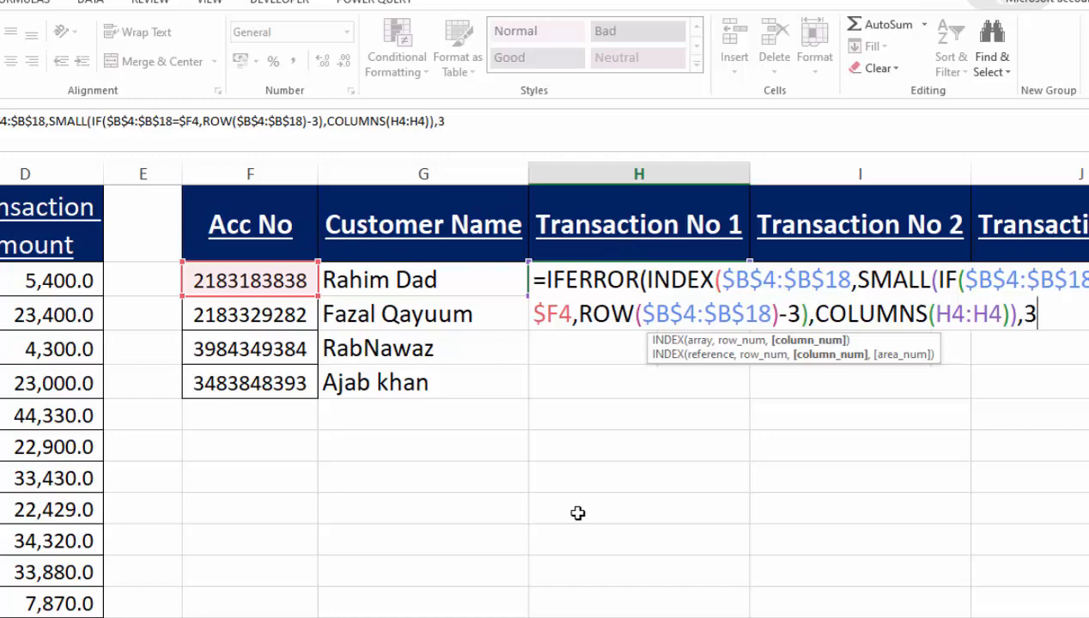
{"action": "type", "text": ")"}
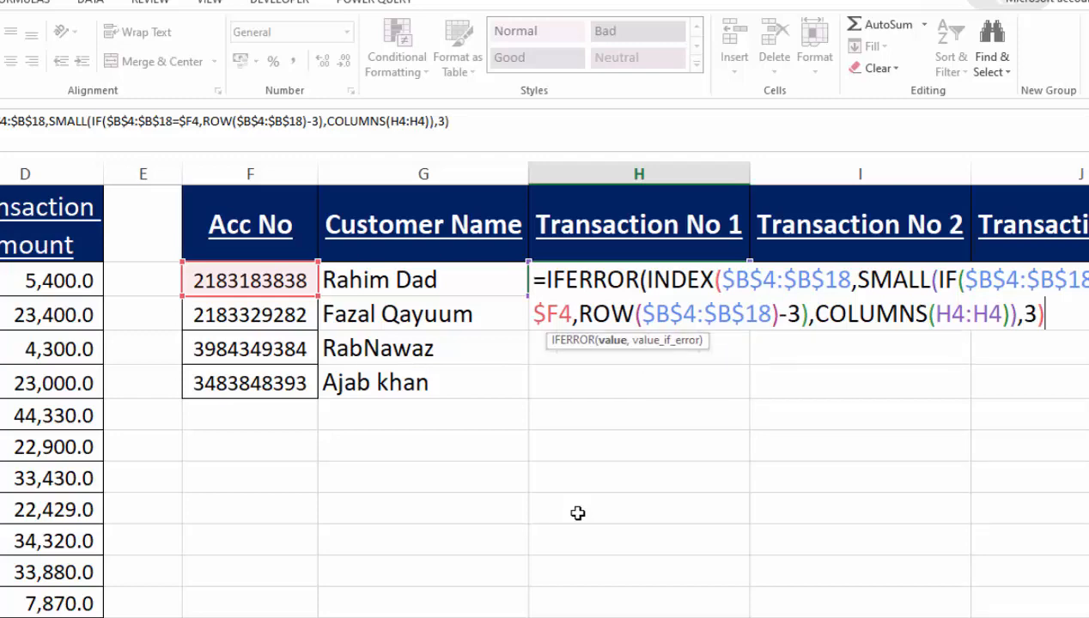
{"action": "type", "text": ","}
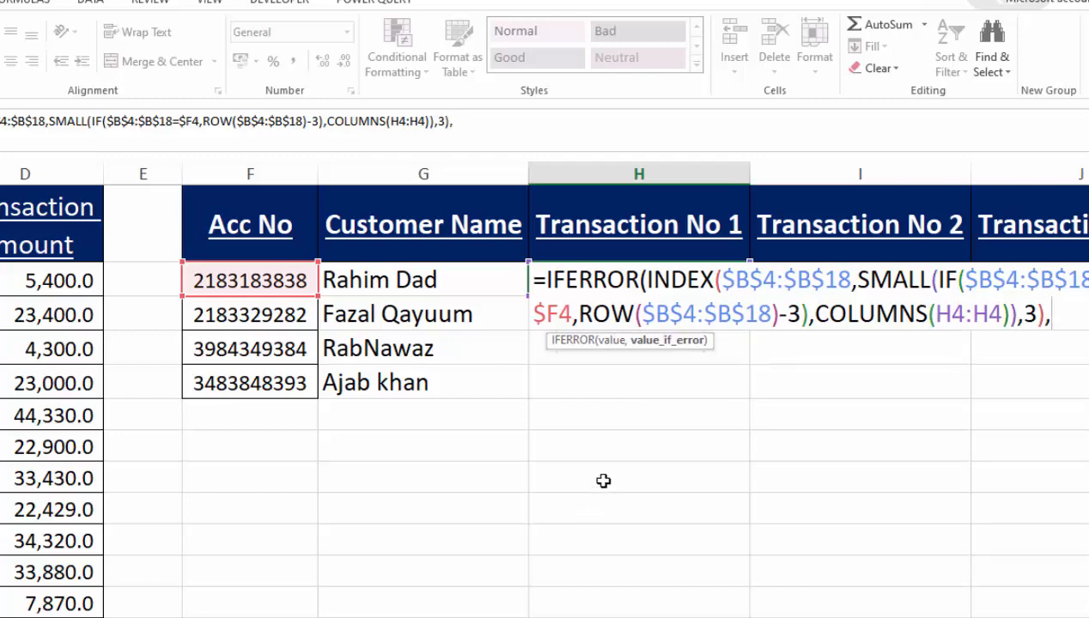
{"action": "type", "text": "\"\")"}
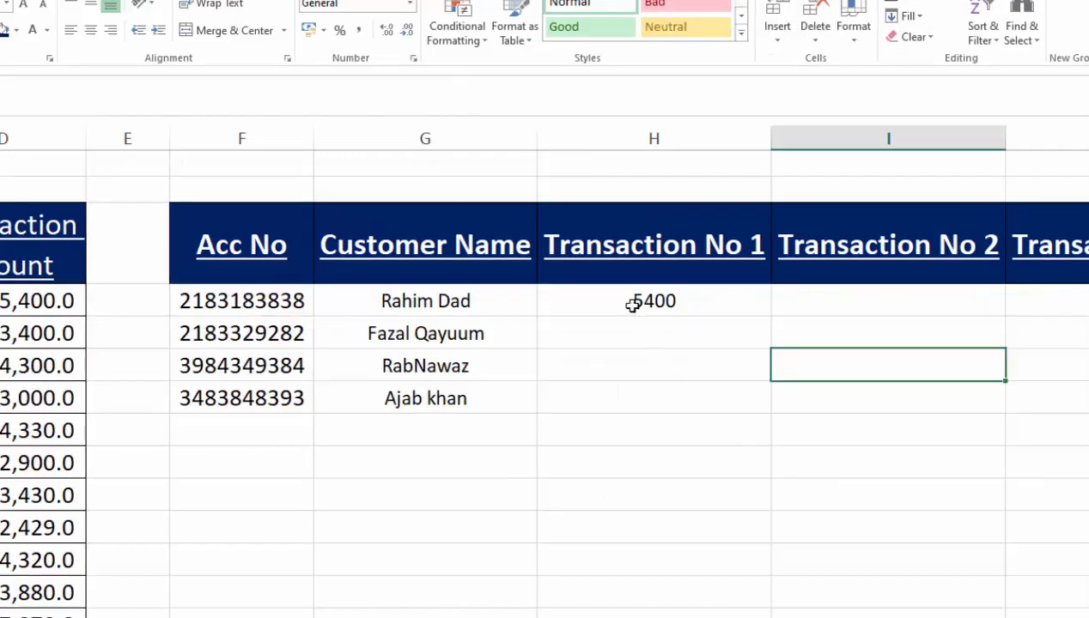
- Enter the H4 formula as an array formula and fill it across and down through J7
{"action": "left_click", "coordinate": [621, 303]}
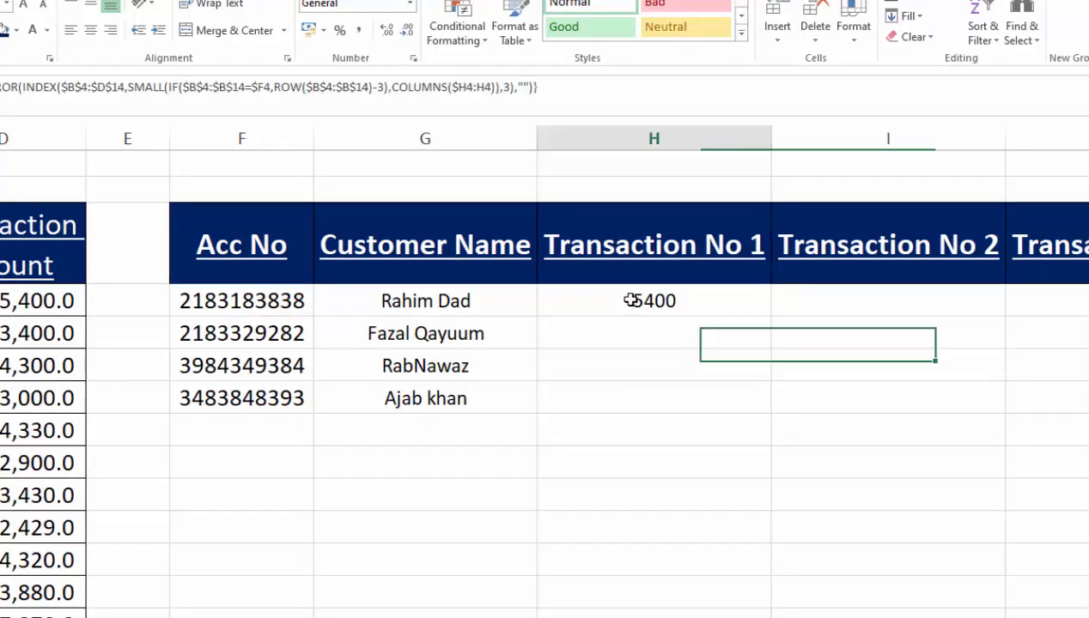
{"action": "double_click", "coordinate": [619, 303]}
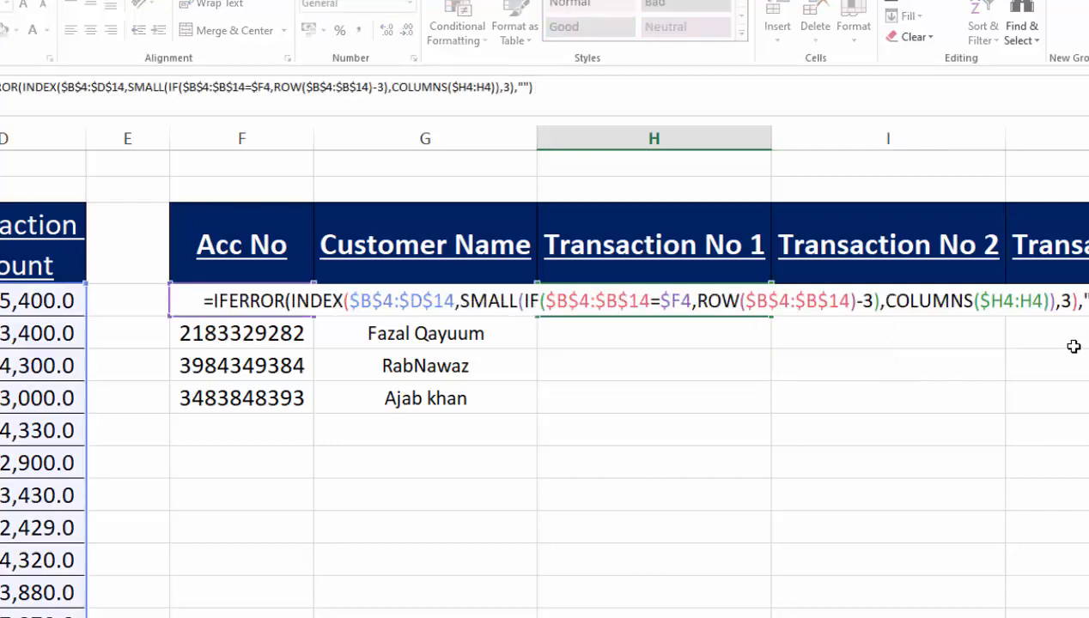
{"action": "key", "text": "ctrl+shift+Return"}
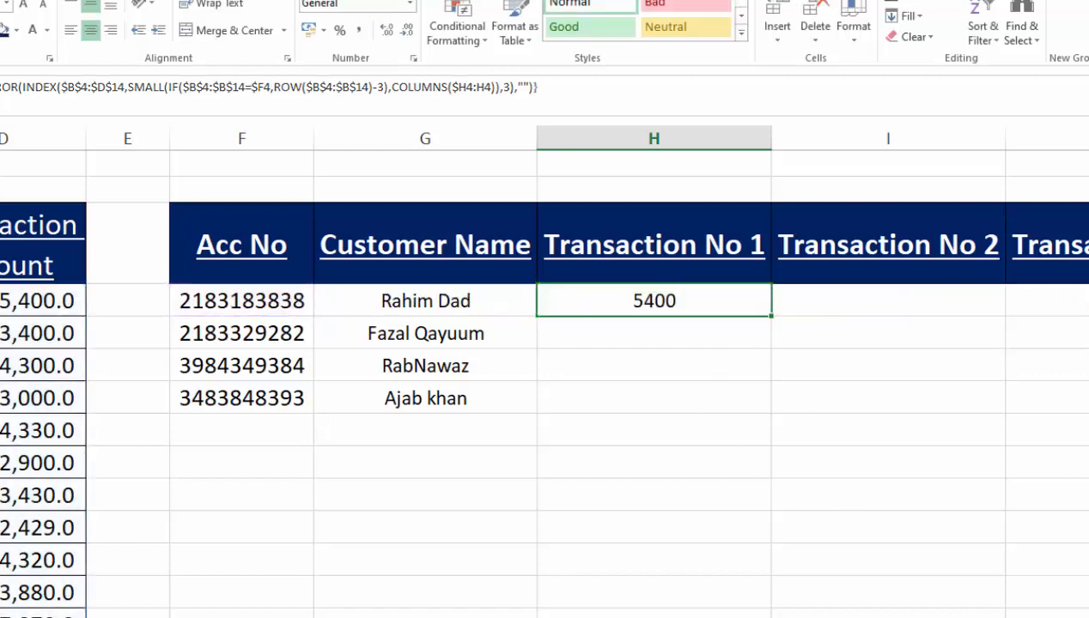
{"action": "scroll", "coordinate": [668, 428], "scroll_direction": "right", "scroll_amount": 2}
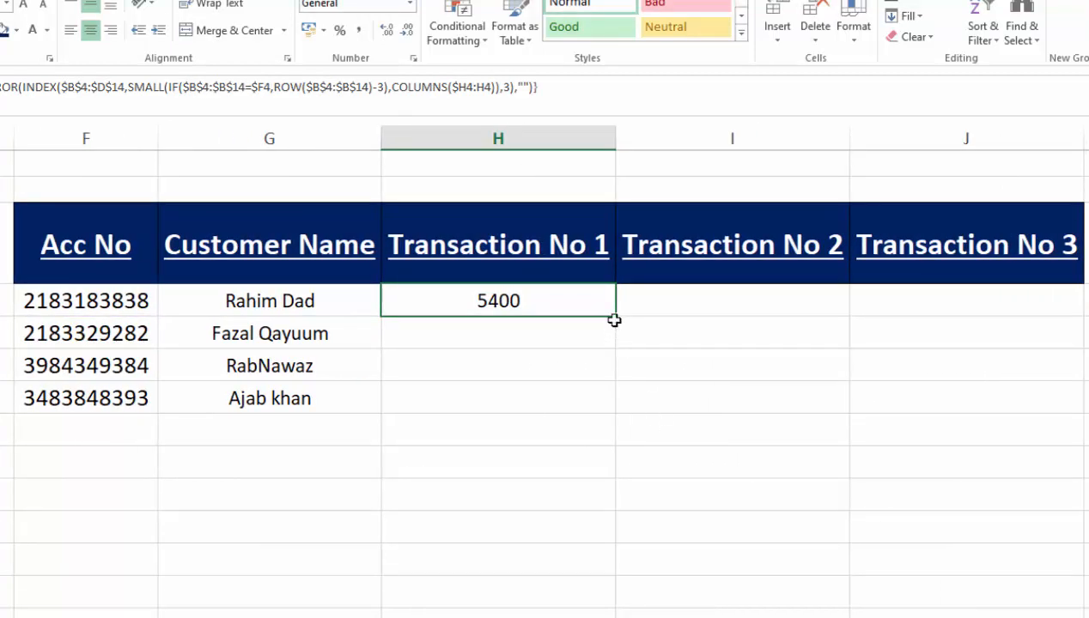
{"action": "left_click_drag", "start_coordinate": [618, 315], "coordinate": [1084, 413]}
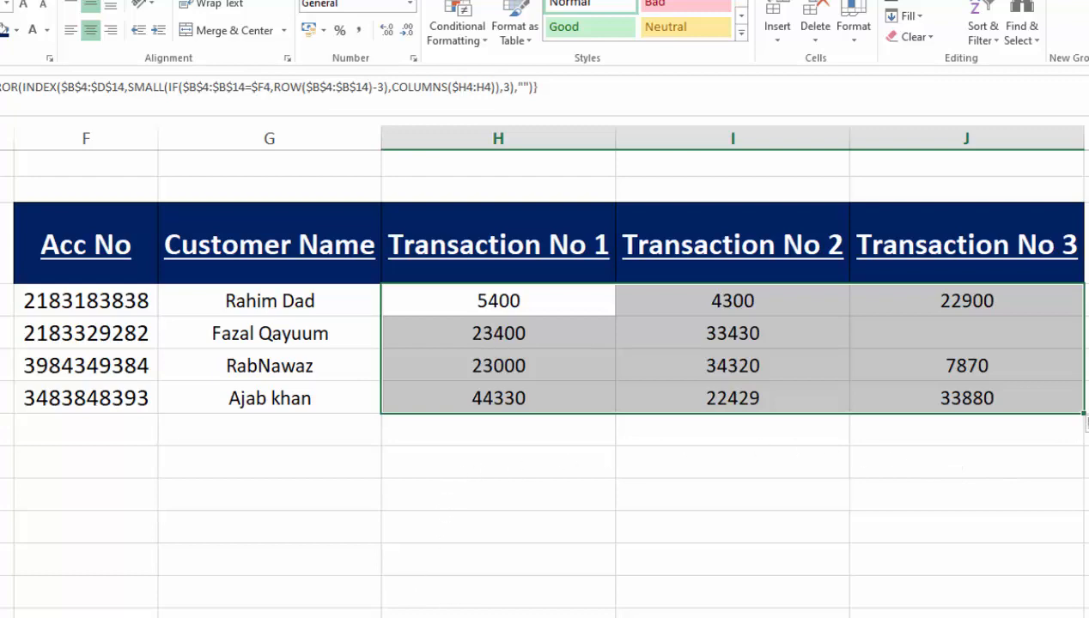
- Apply borders to all cells of the summary table's data rows, F4:J7, and deselect the range
{"action": "scroll", "coordinate": [545, 369], "scroll_direction": "left", "scroll_amount": 3}
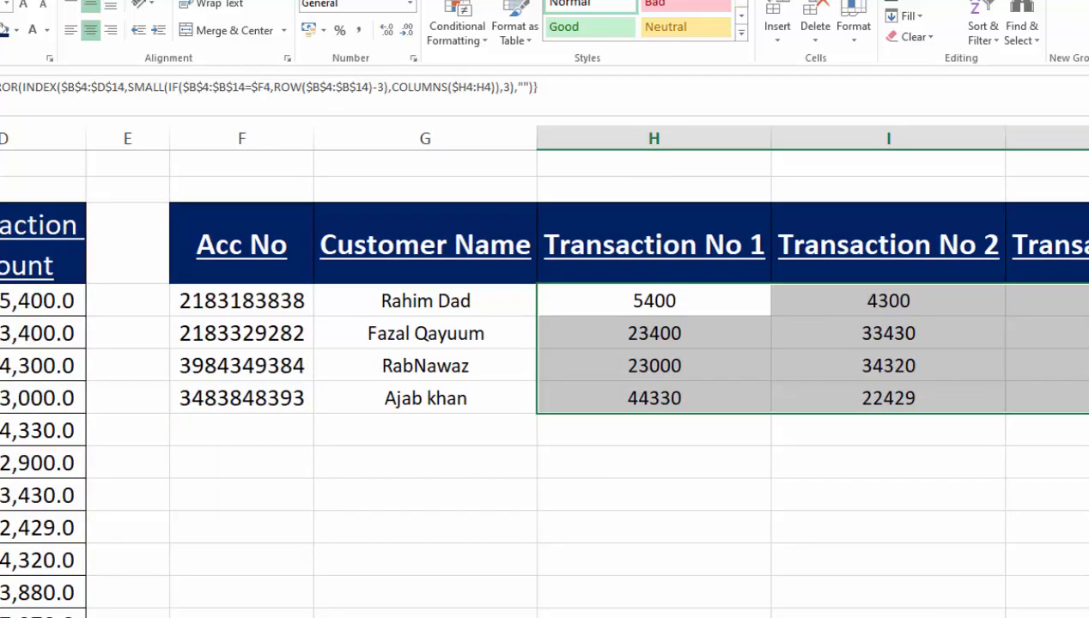
{"action": "left_click_drag", "start_coordinate": [249, 300], "coordinate": [1069, 384]}
{"action": "left_click", "coordinate": [348, 507]}
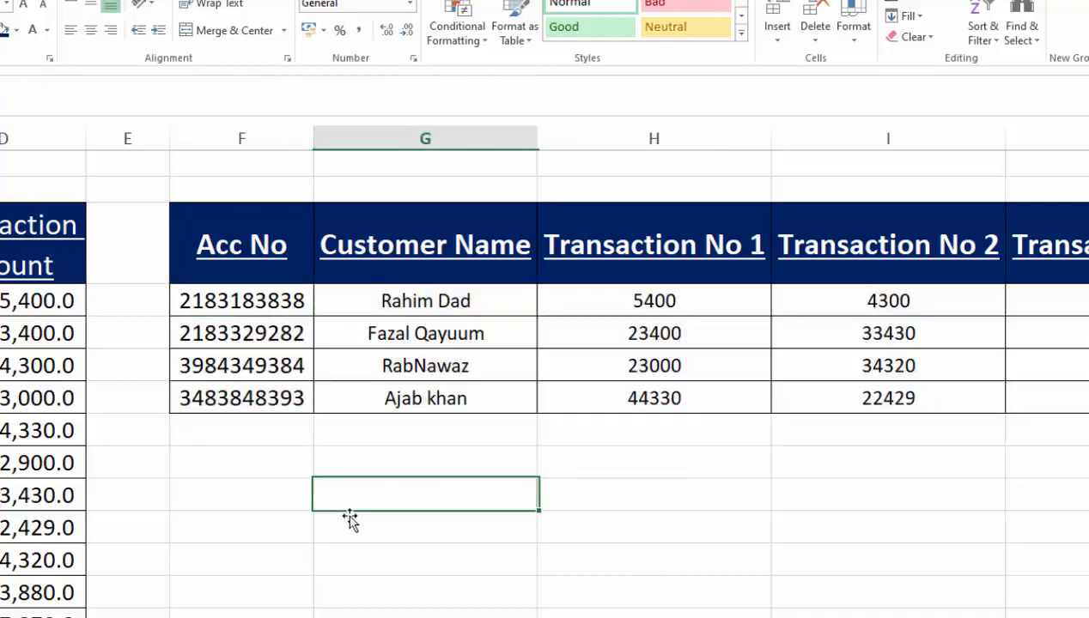
{"action": "scroll", "coordinate": [545, 369], "scroll_direction": "left", "scroll_amount": 3}
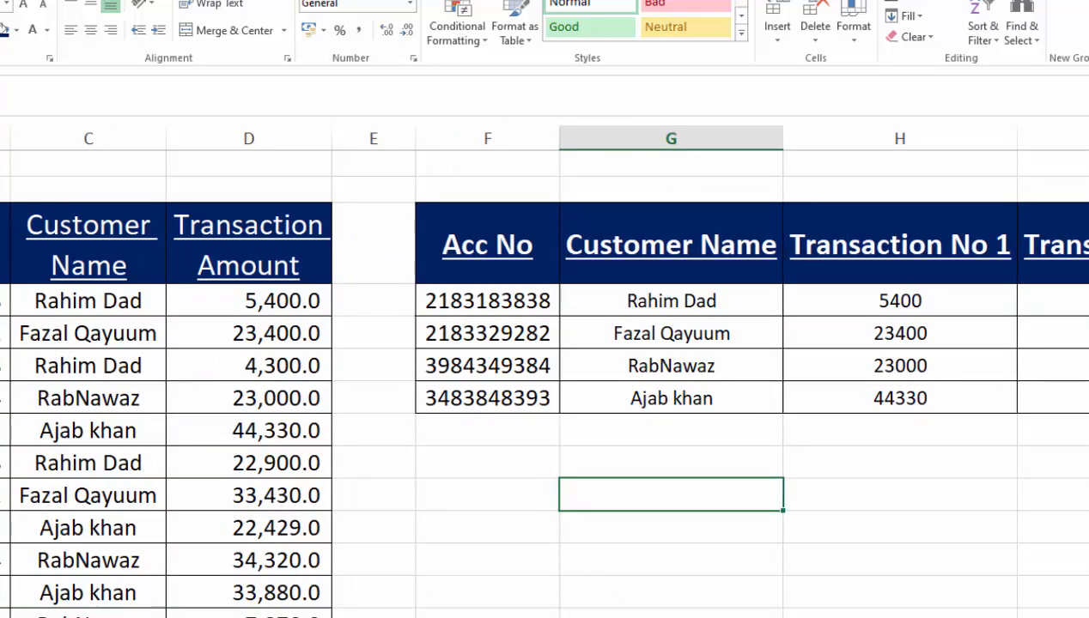
{"action": "scroll", "coordinate": [492, 316], "scroll_direction": "right", "scroll_amount": 3}
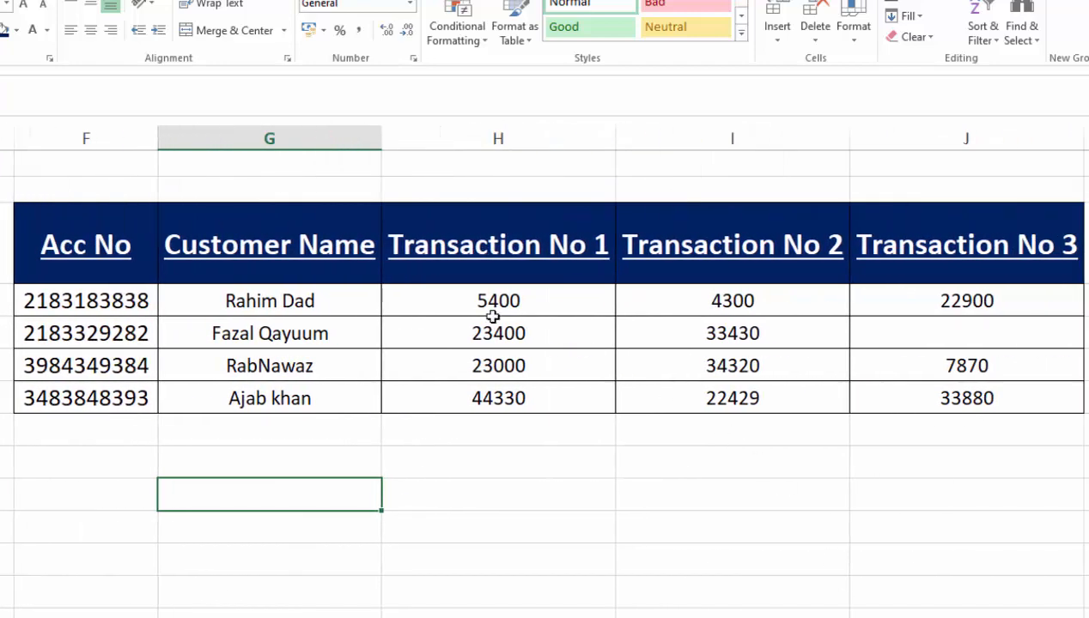